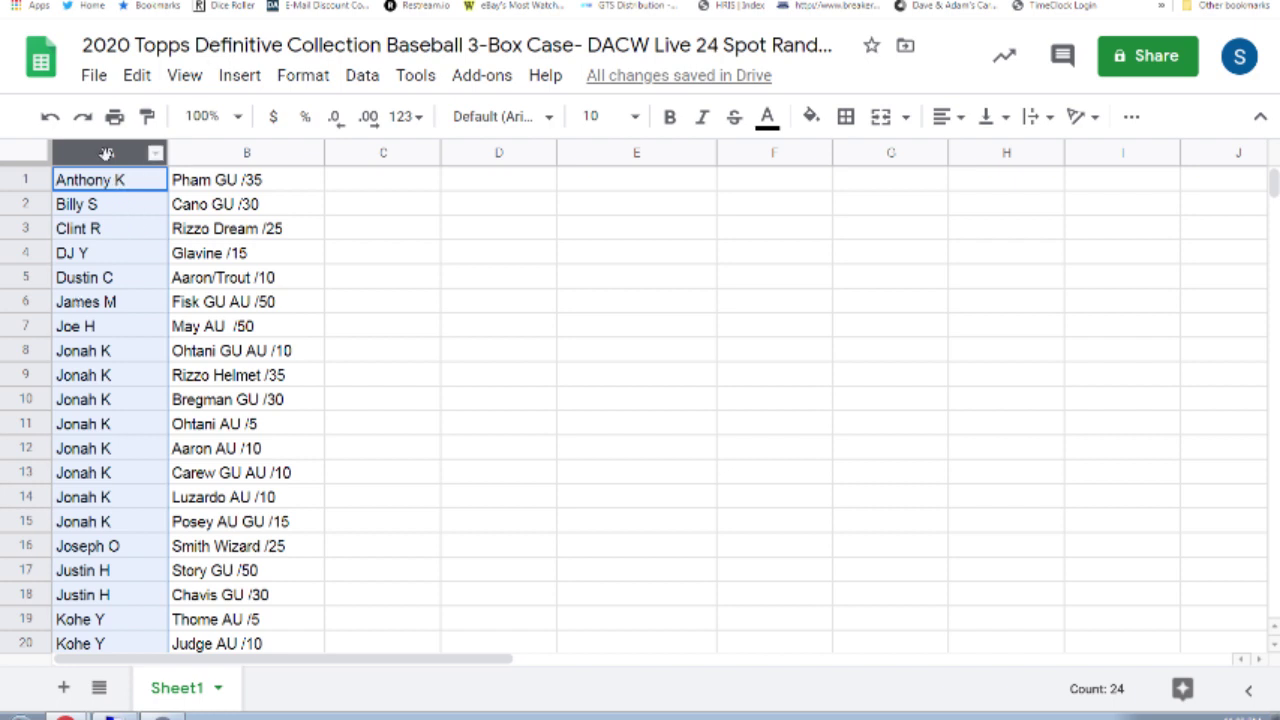
Step: Copy the participant names in column A, switch to RANDOM.ORG and roll two dice with the Dice Roller
key("ctrl+c")
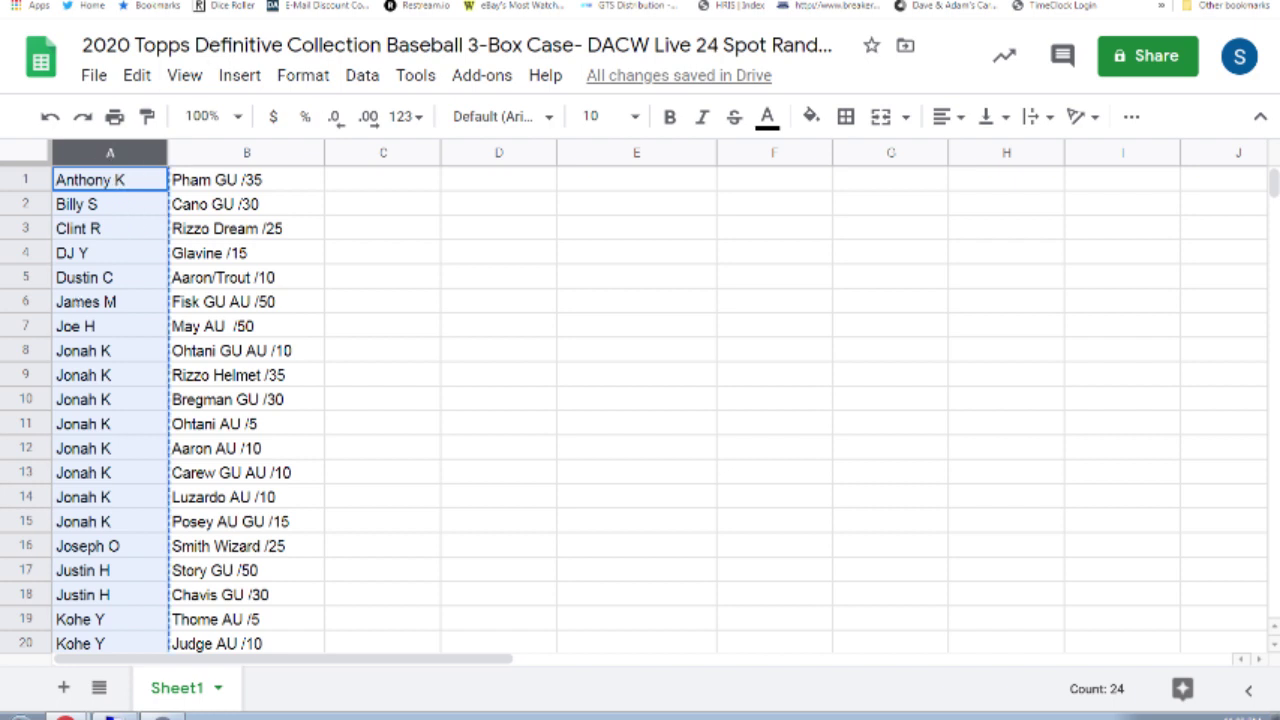
key("ctrl+Tab")
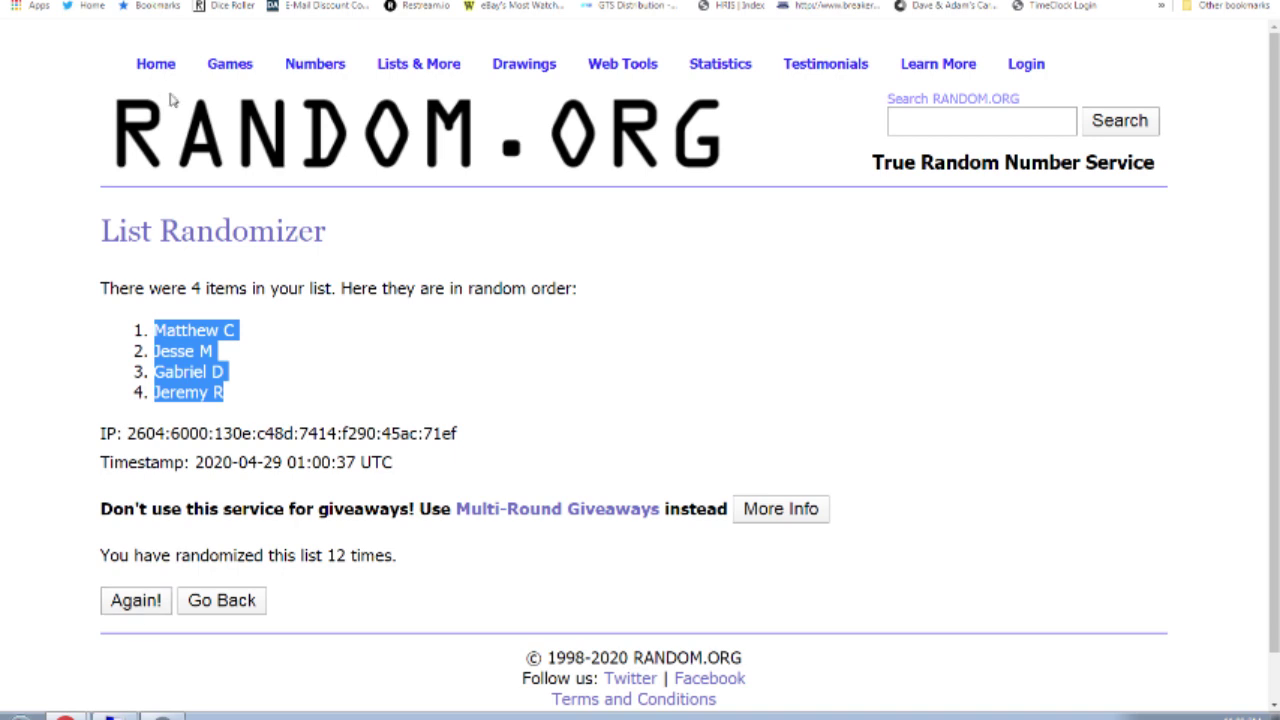
mouse_move(225, 68)
left_click(229, 171)
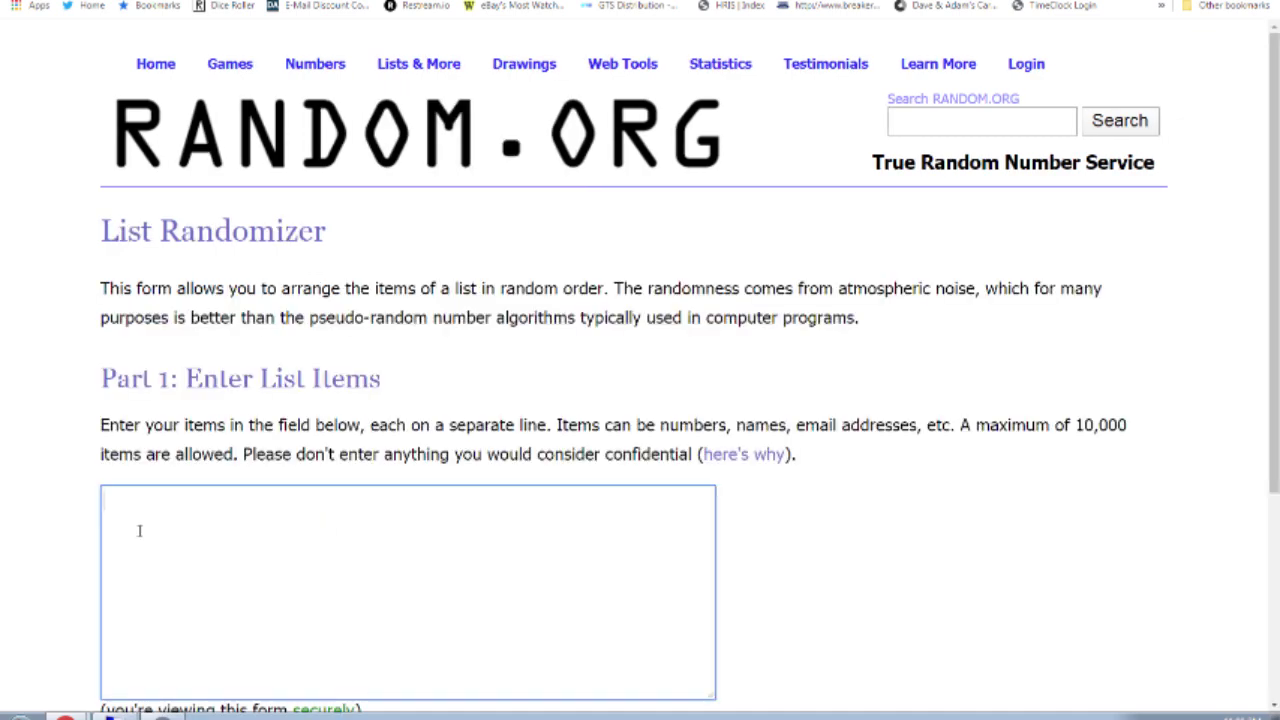
Step: Enter the copied participant names in the List Randomizer and randomize them seven times
scroll(20, 570, "down", 3)
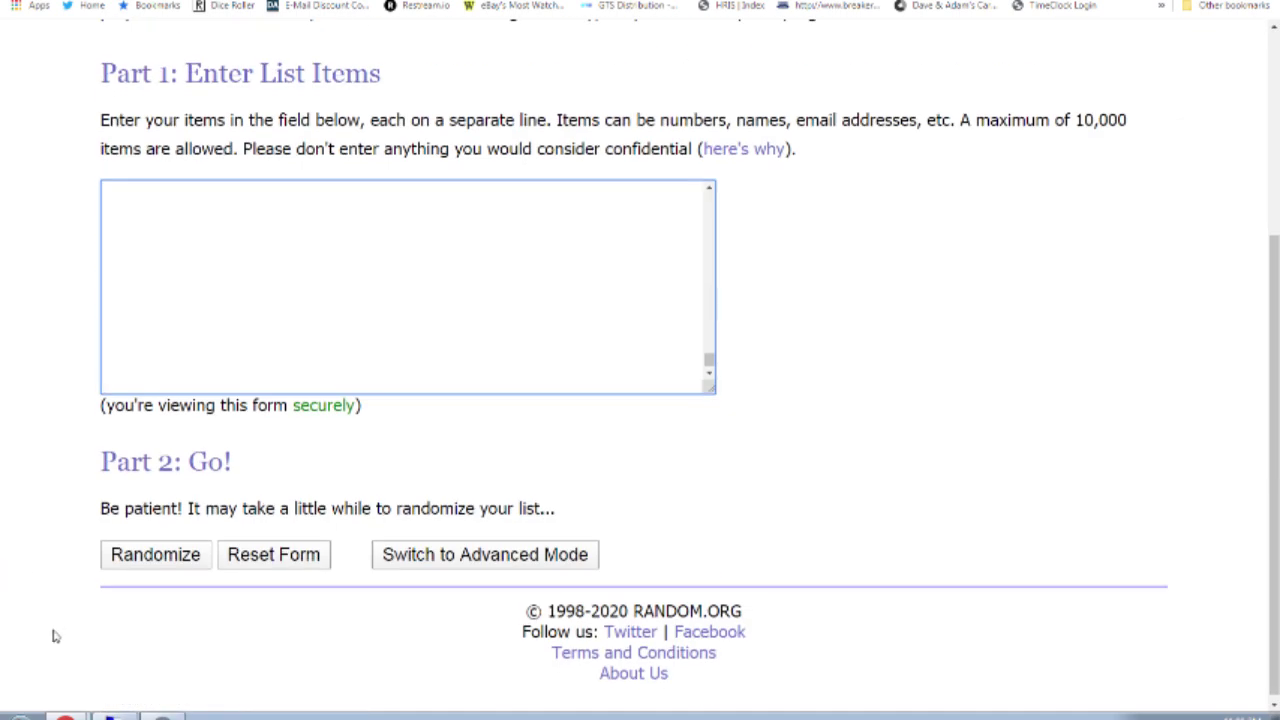
left_click(106, 567)
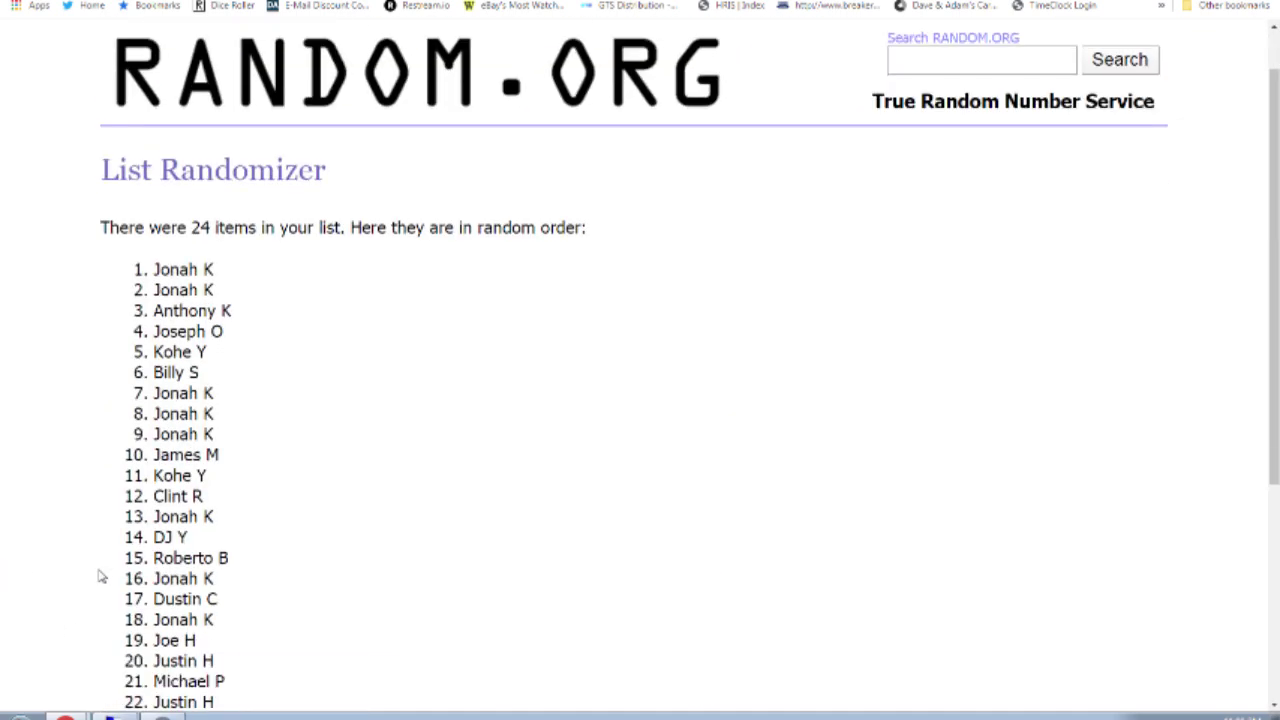
scroll(100, 577, "down", 3)
left_click(108, 560)
scroll(100, 578, "down", 5)
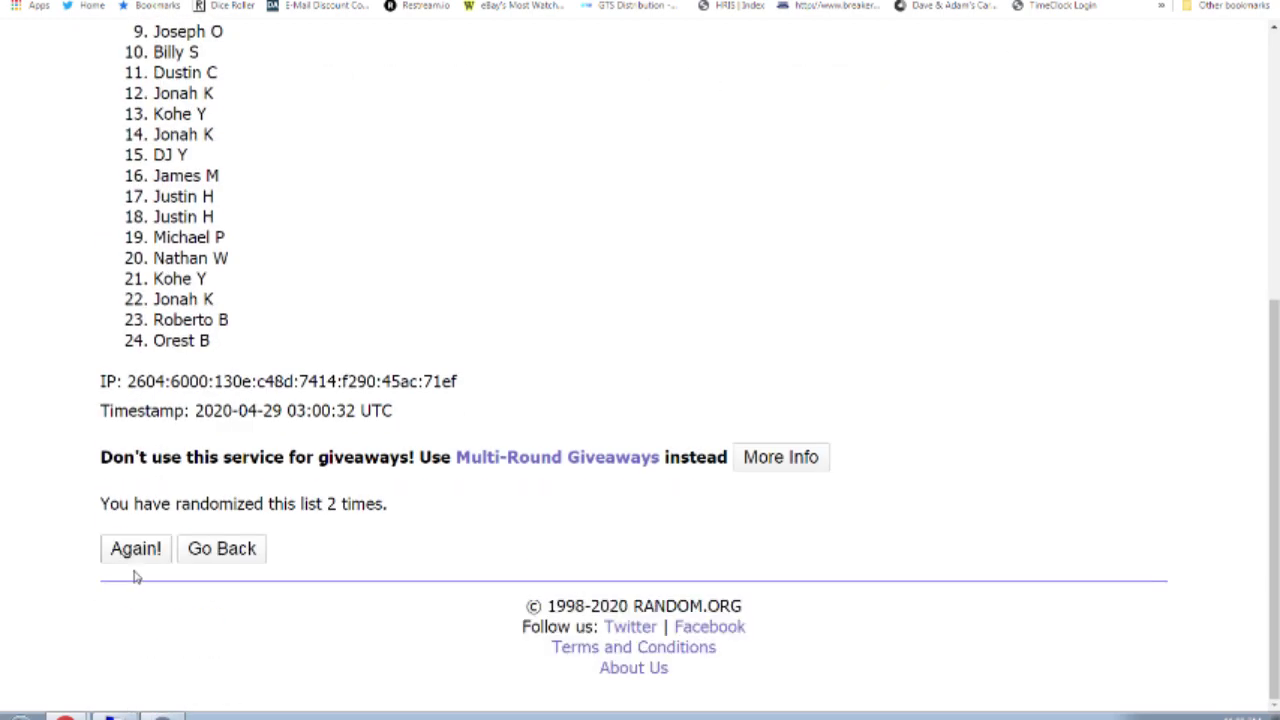
left_click(143, 551)
scroll(87, 574, "down", 5)
left_click(123, 549)
scroll(90, 571, "down", 5)
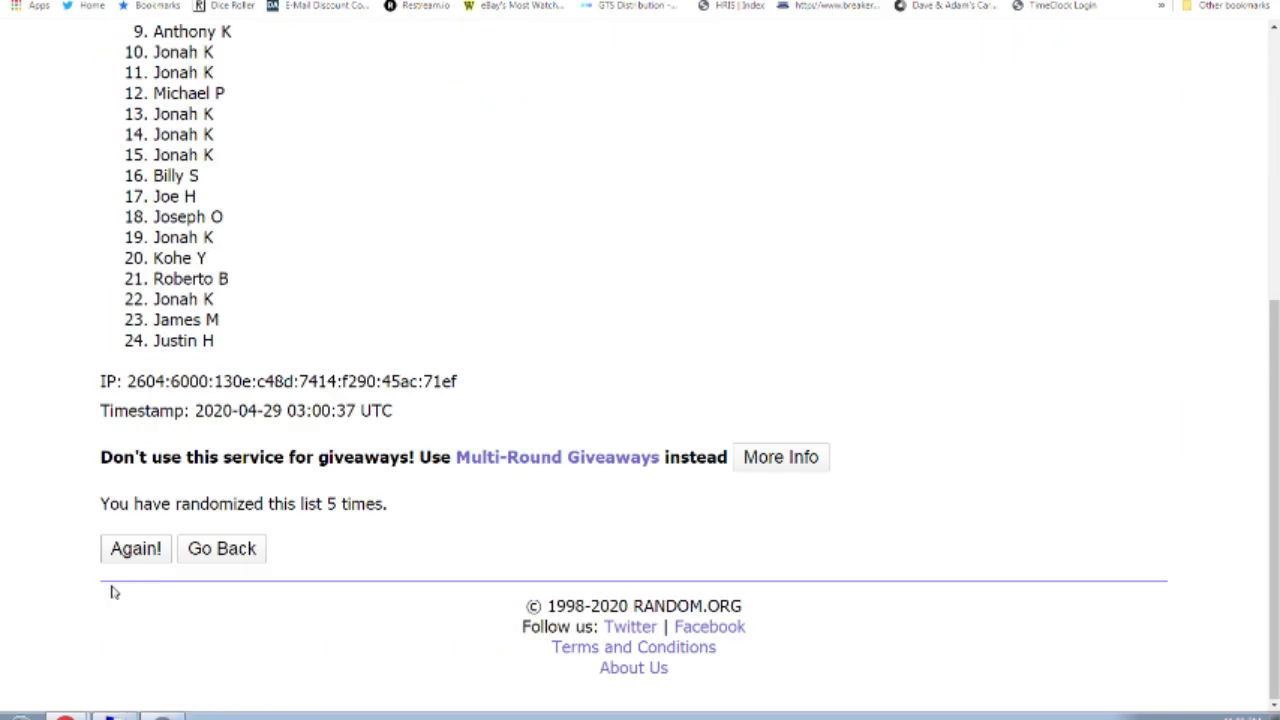
scroll(100, 578, "down", 5)
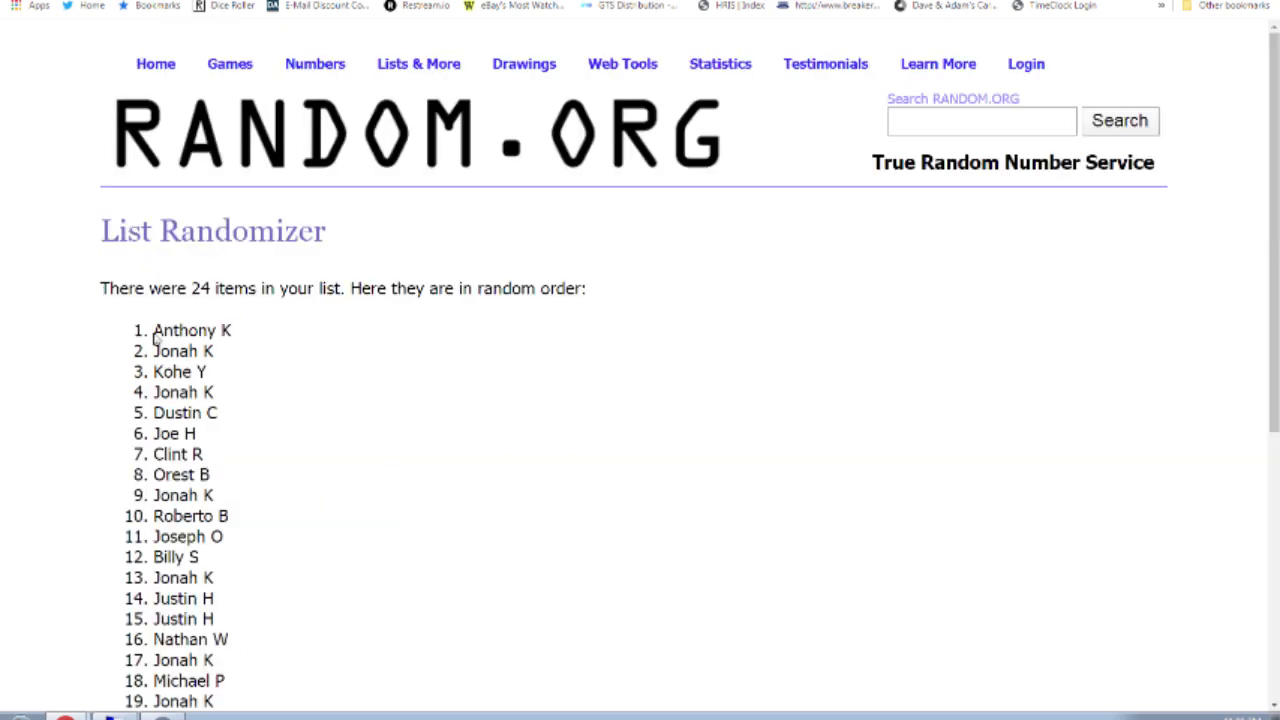
Step: Copy all 24 randomized names and paste them into column D of the Google Sheets spreadsheet
left_click_drag(155, 330, 198, 355)
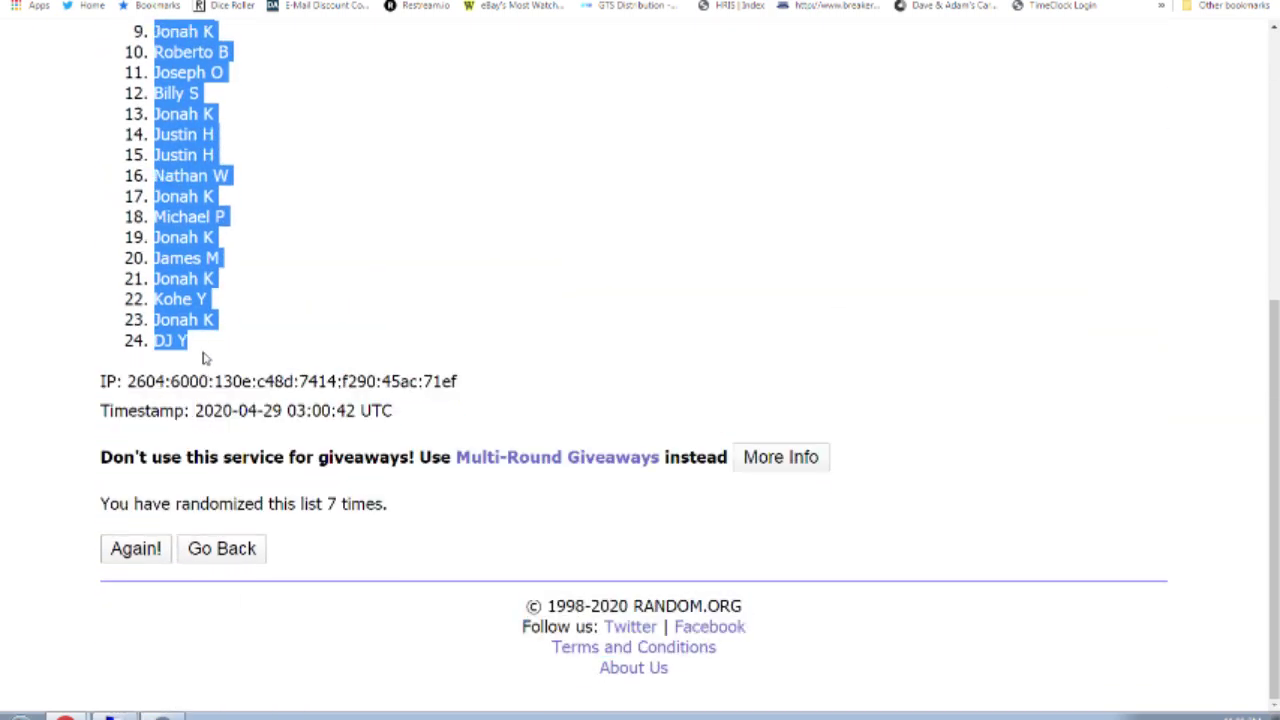
key("ctrl+c")
key("ctrl+Tab")
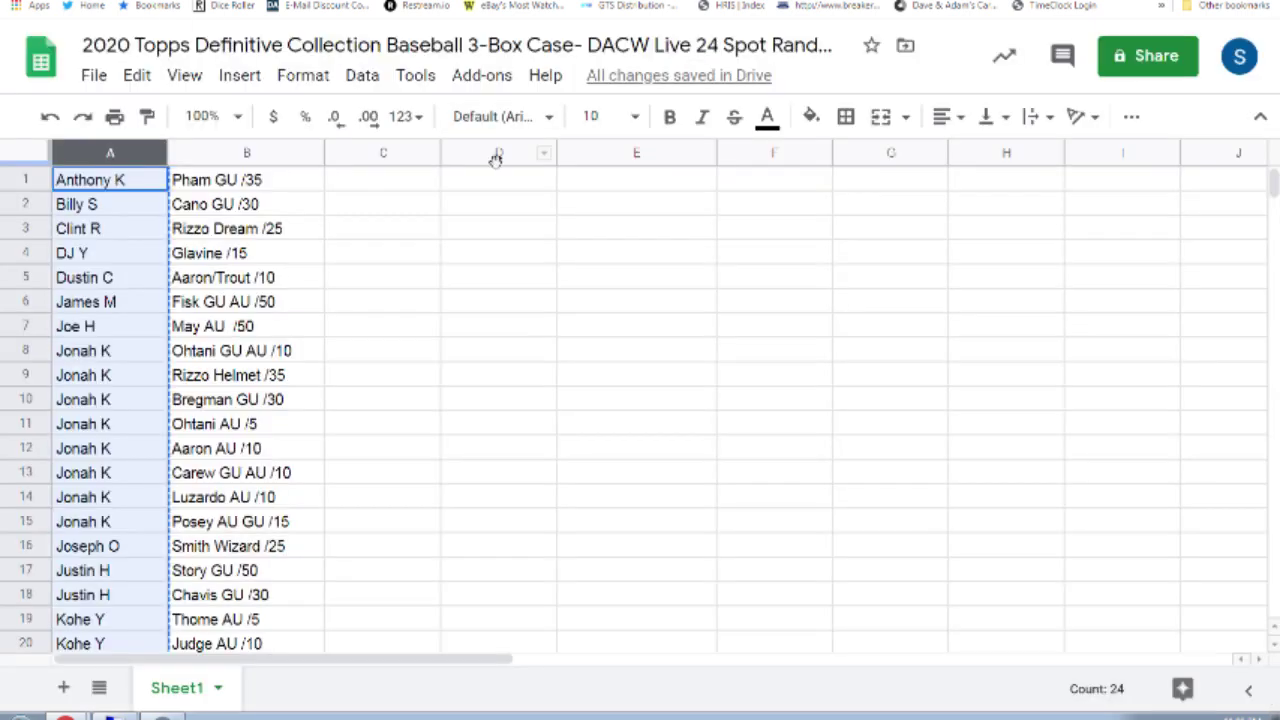
left_click(498, 152)
key("ctrl+v")
Step: Copy the card list in column B, return to RANDOM.ORG and roll two dice with the Dice Roller
left_click(220, 154)
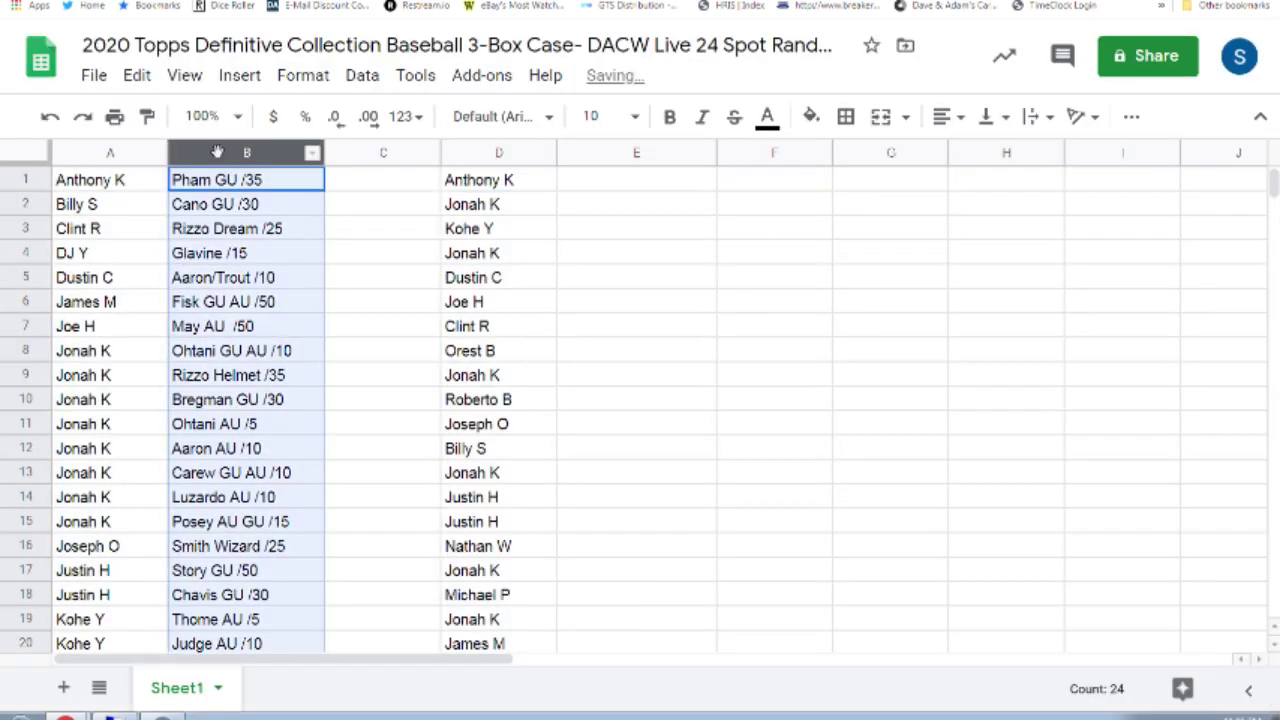
key("ctrl+shift+Tab")
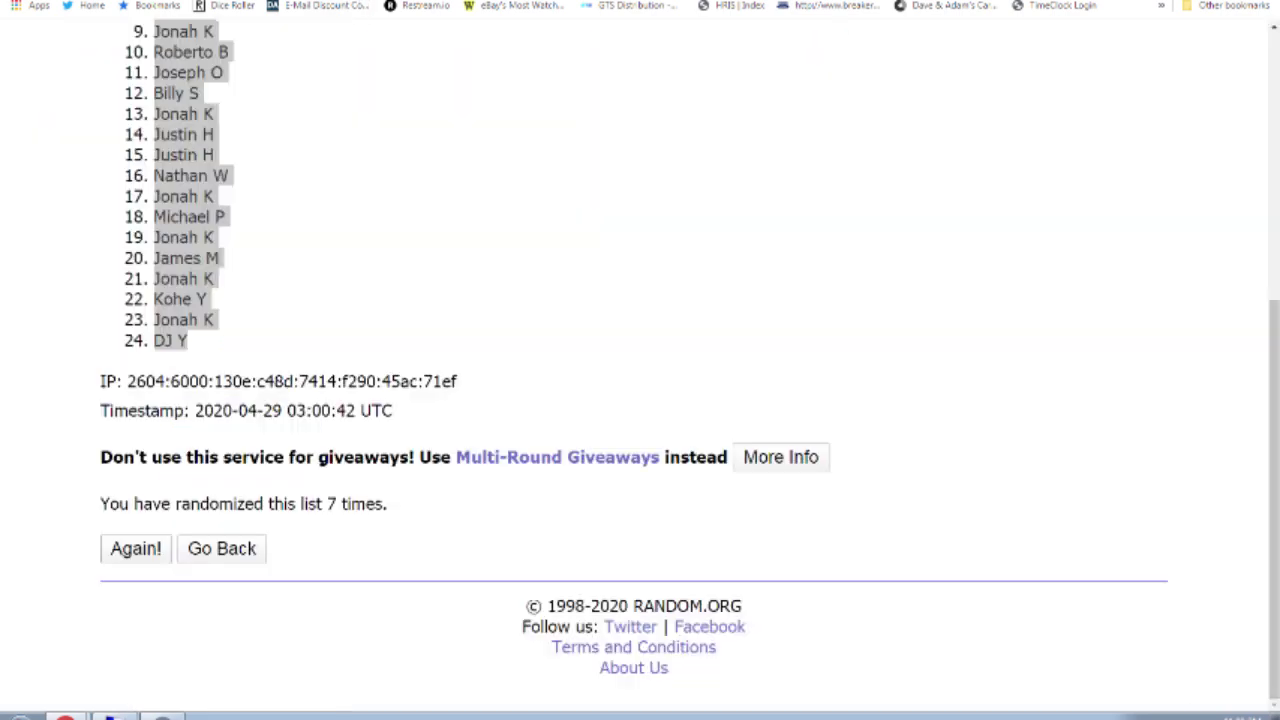
scroll(203, 289, "up", 4)
mouse_move(236, 66)
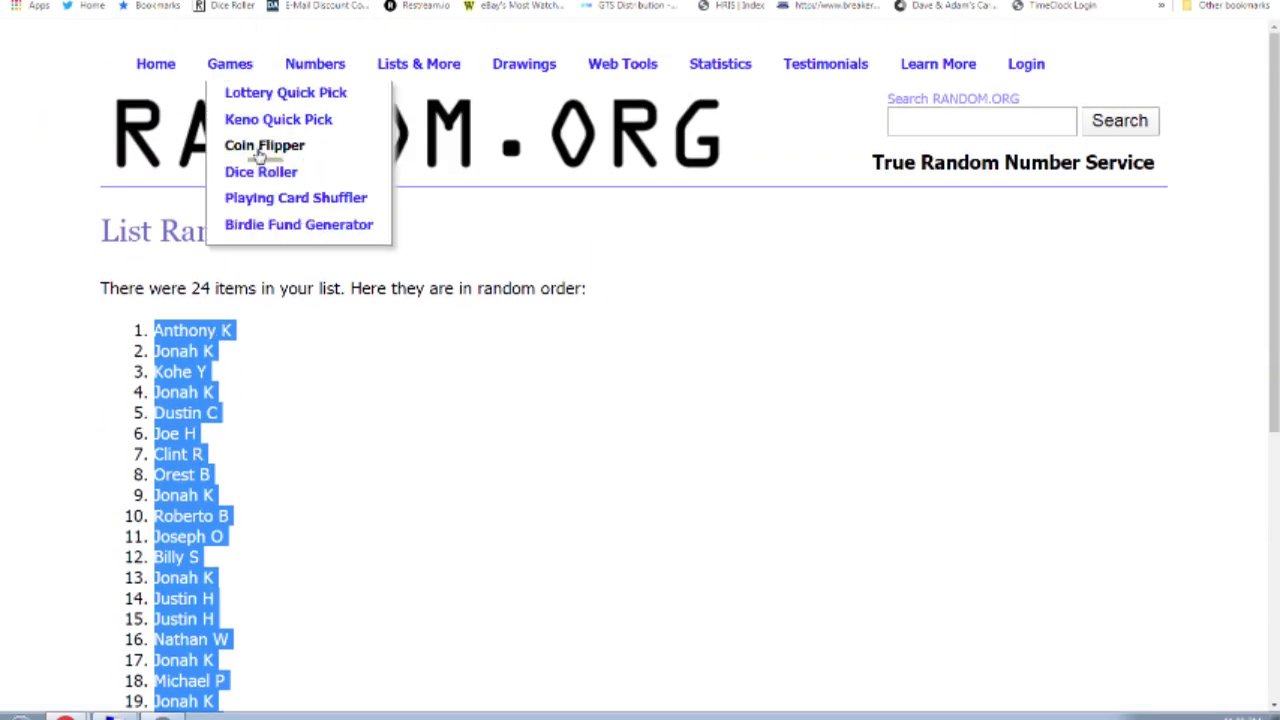
left_click(260, 171)
left_click(160, 409)
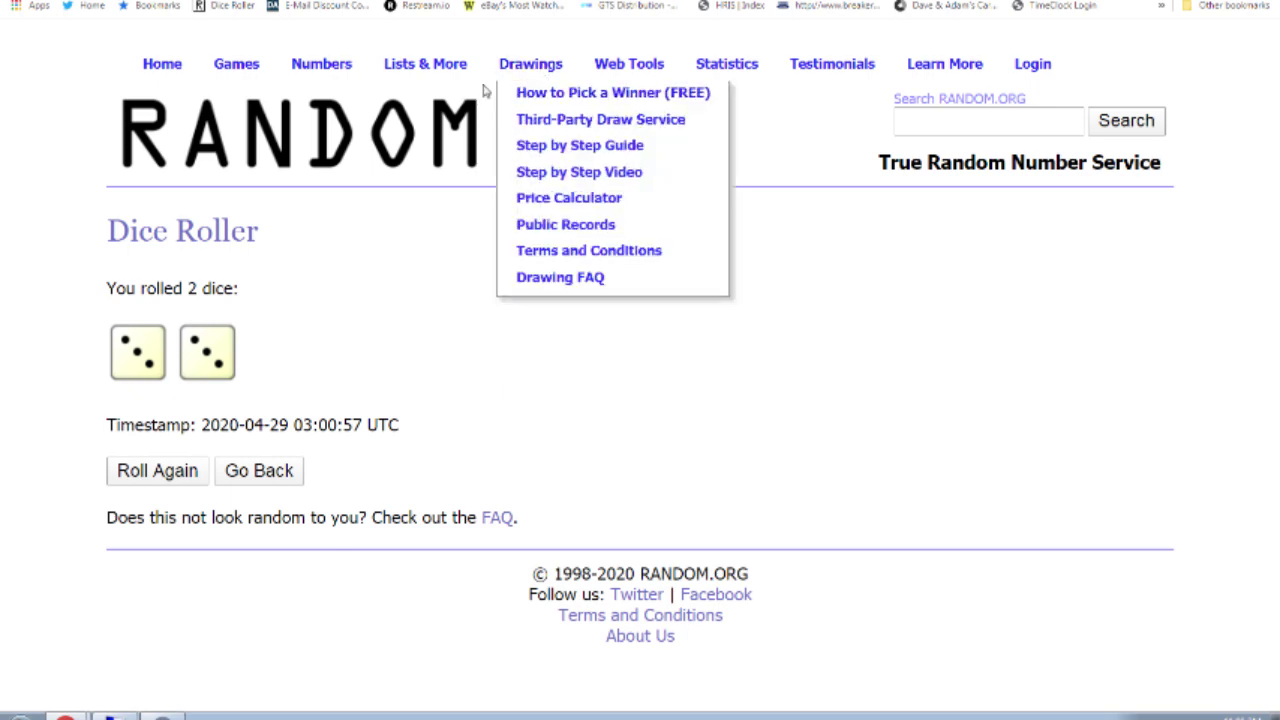
Step: Enter the copied card list in the List Randomizer and randomize it six times
left_click(436, 103)
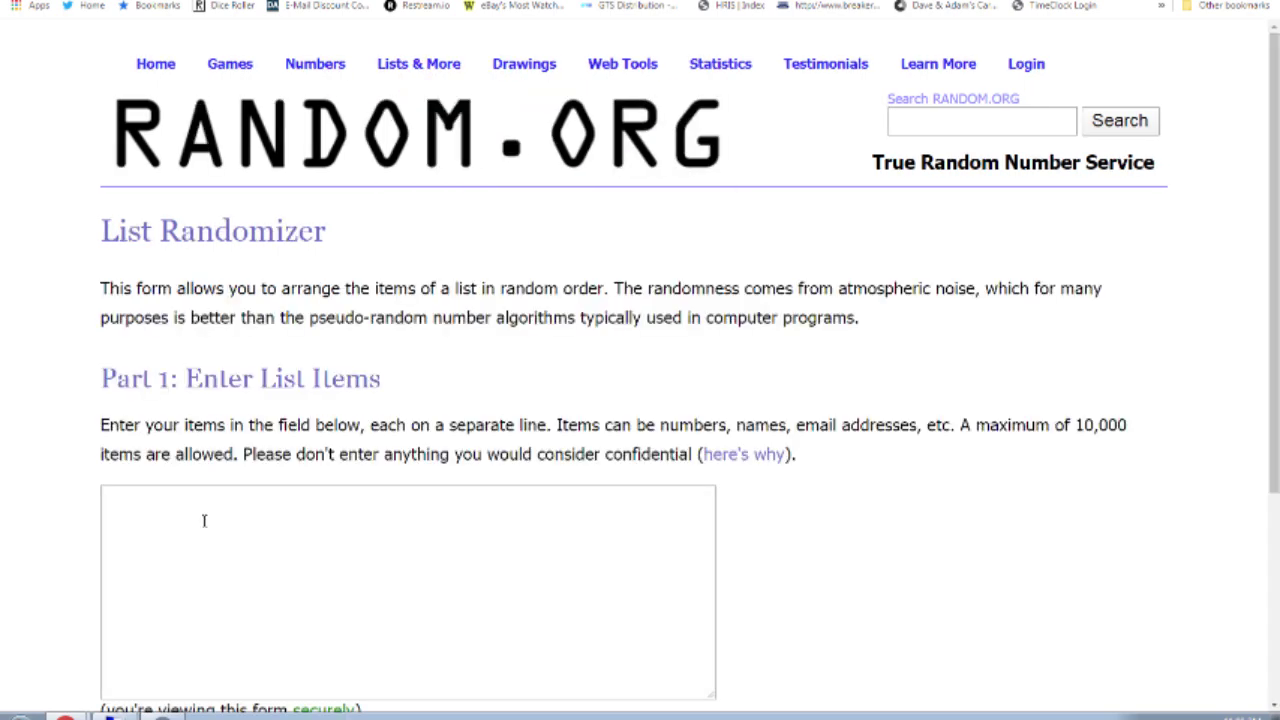
scroll(131, 523, "down", 2)
left_click(149, 543)
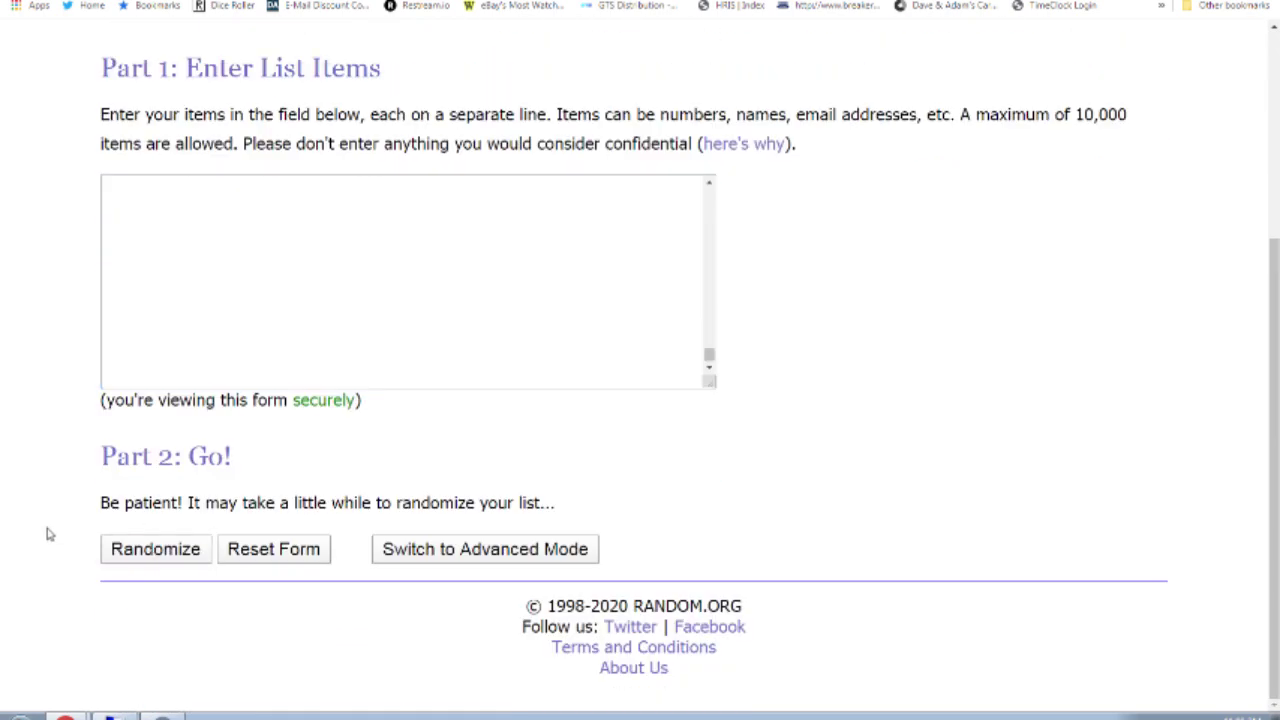
scroll(127, 573, "down", 4)
left_click(101, 560)
scroll(98, 563, "down", 5)
left_click(134, 549)
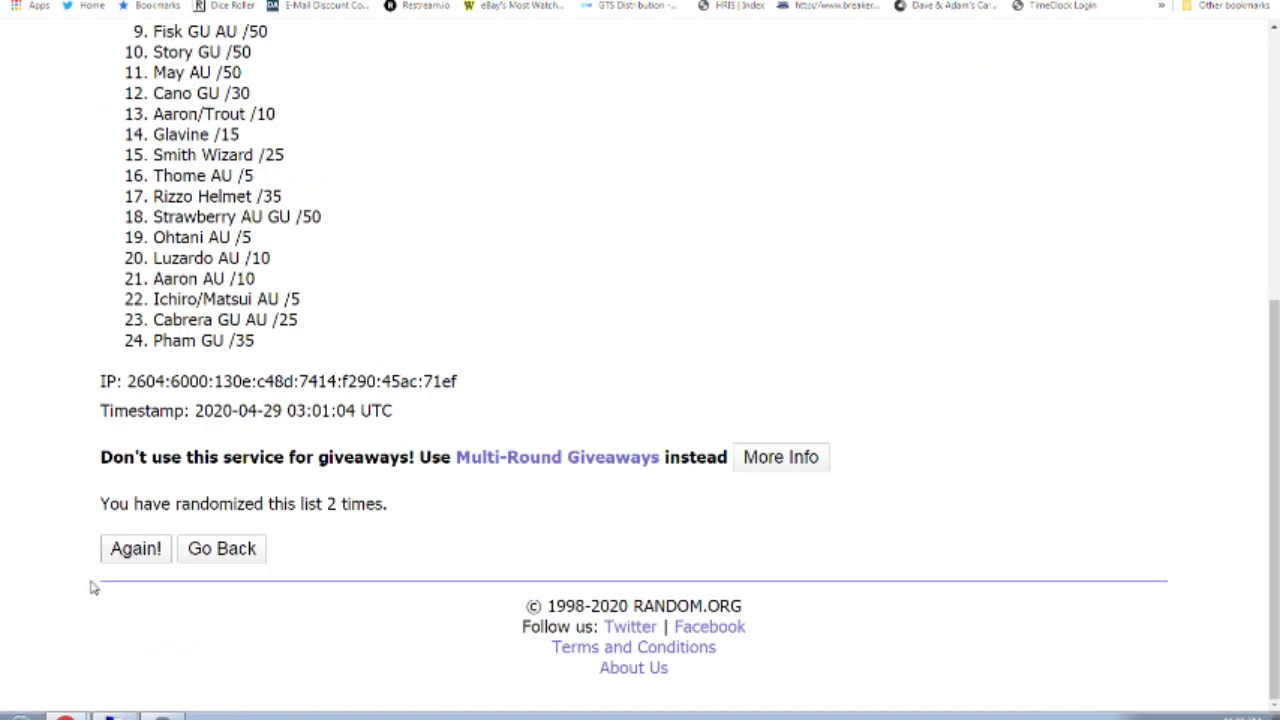
scroll(88, 591, "down", 5)
left_click(132, 558)
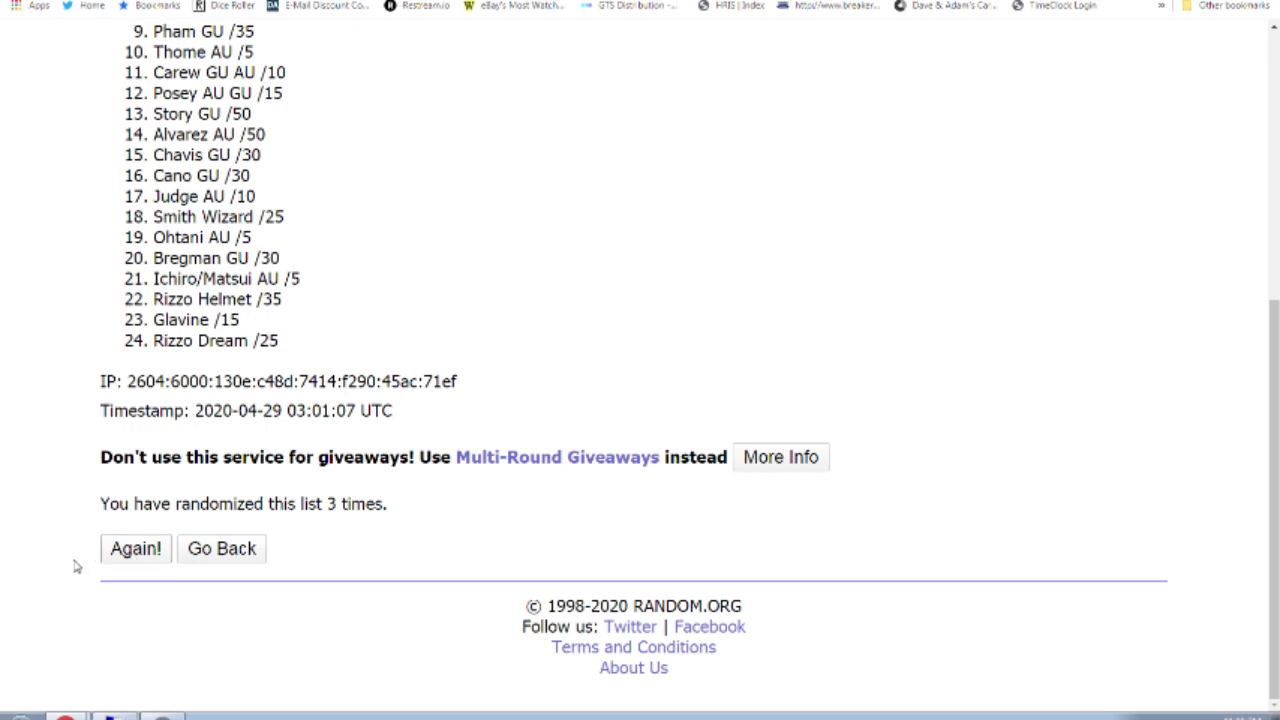
scroll(78, 565, "down", 5)
left_click(134, 549)
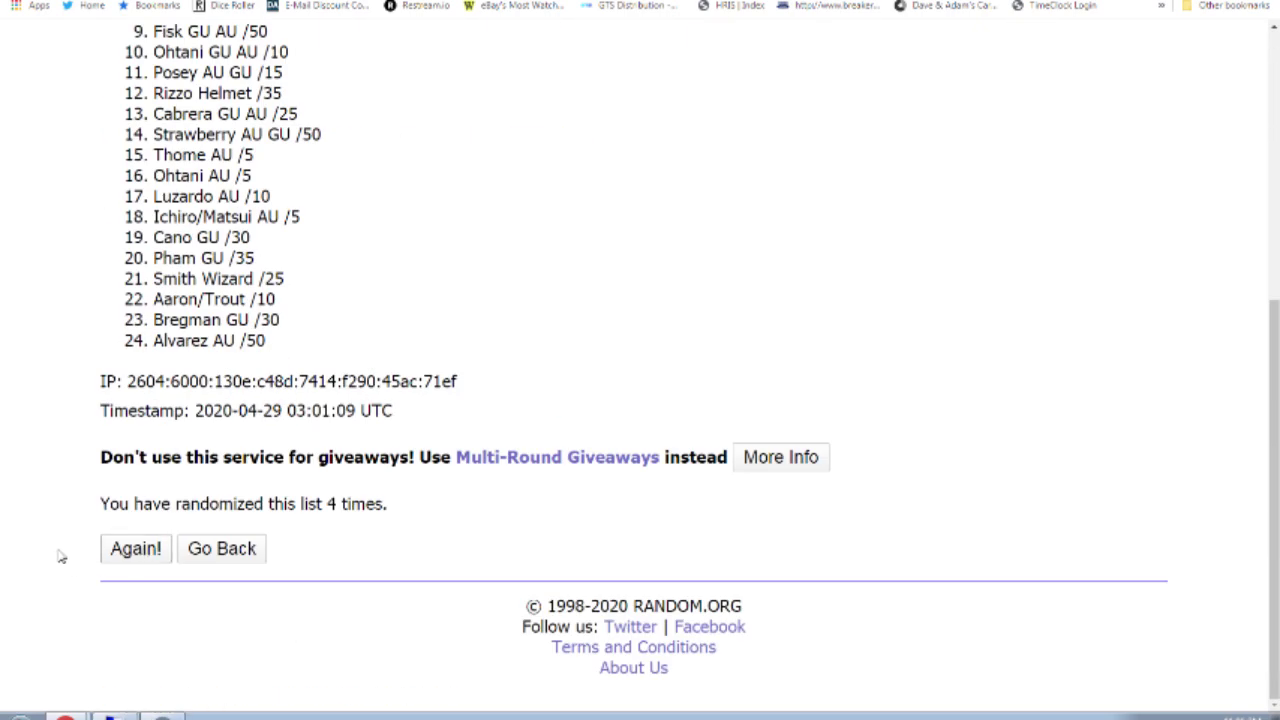
scroll(60, 560, "down", 5)
left_click(134, 551)
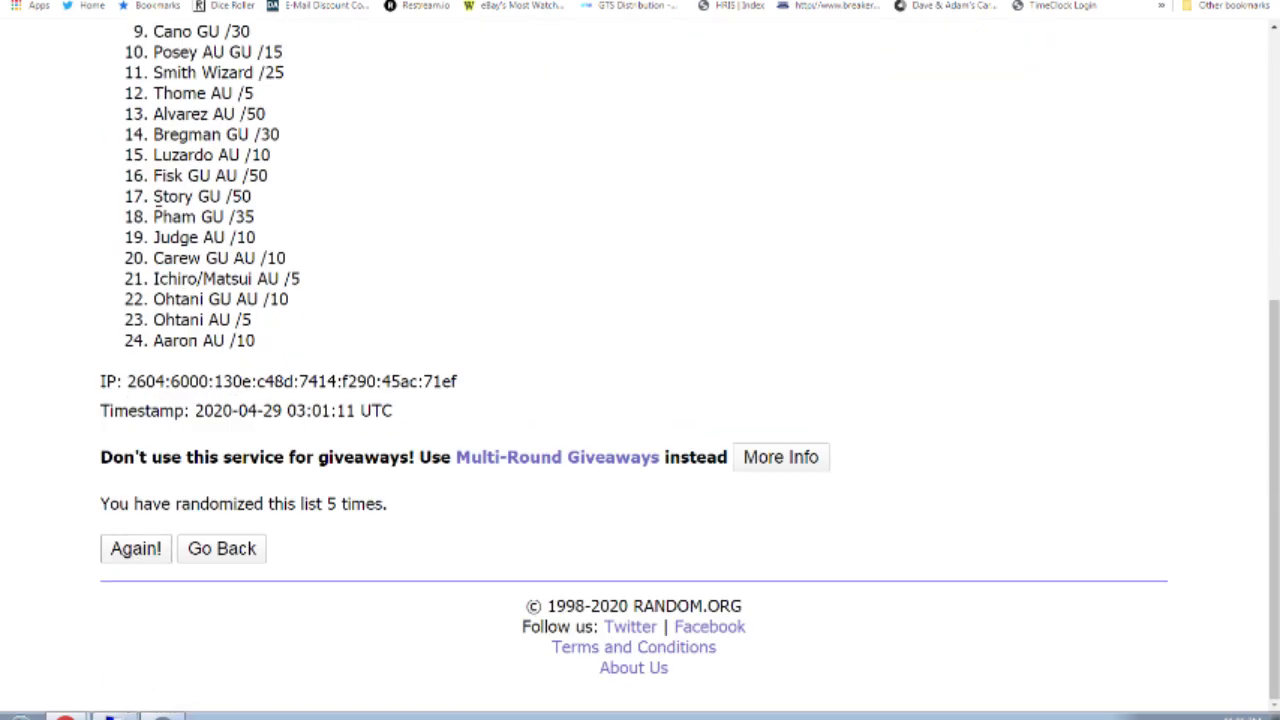
Step: Copy all 24 randomized cards and paste them into column E of the spreadsheet, beside the randomized names
left_click_drag(154, 330, 285, 353)
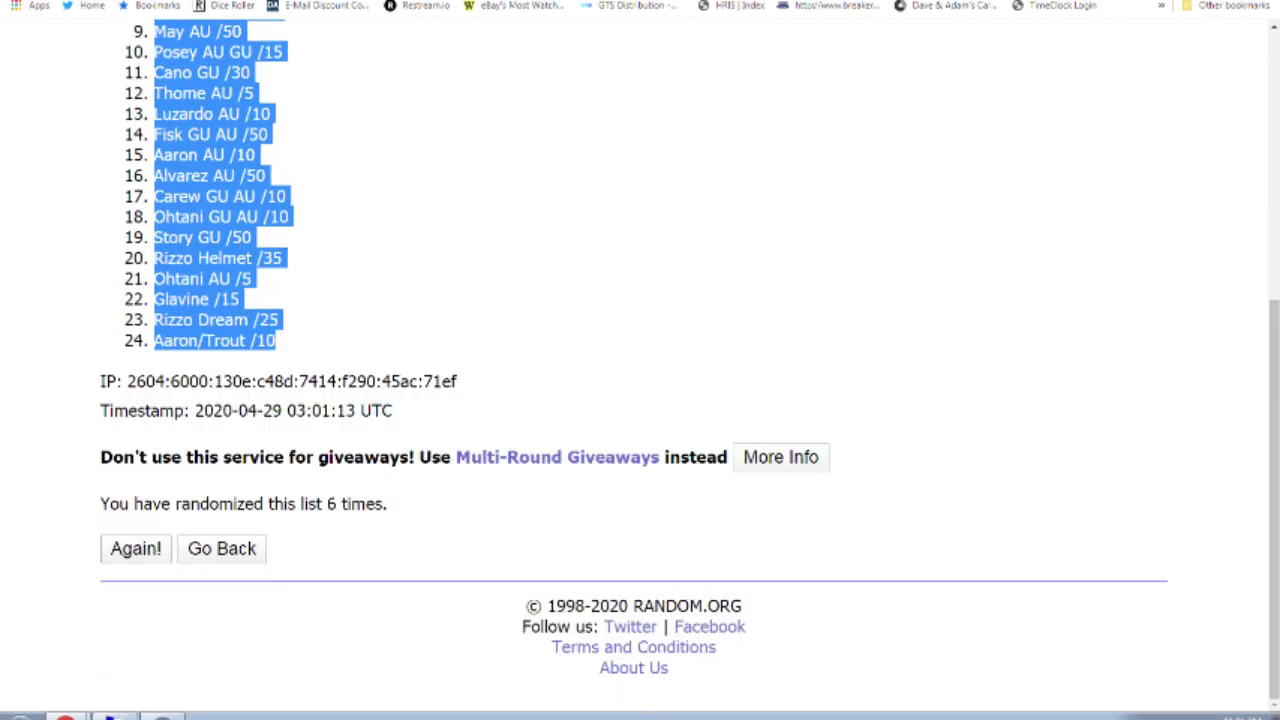
key("ctrl+c")
key("alt+Tab")
left_click(596, 155)
key("ctrl+v")
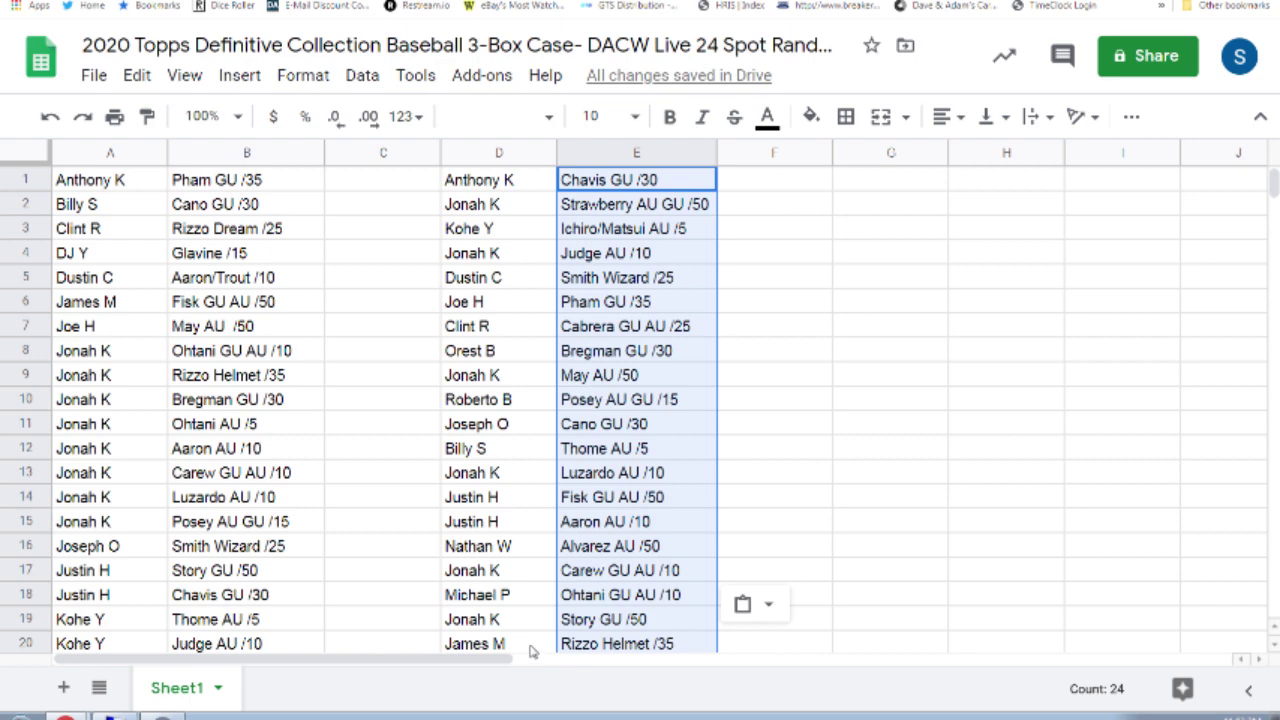
Step: Read through the name and card pairings in columns D and E down to row 24
scroll(528, 630, "down", 1)
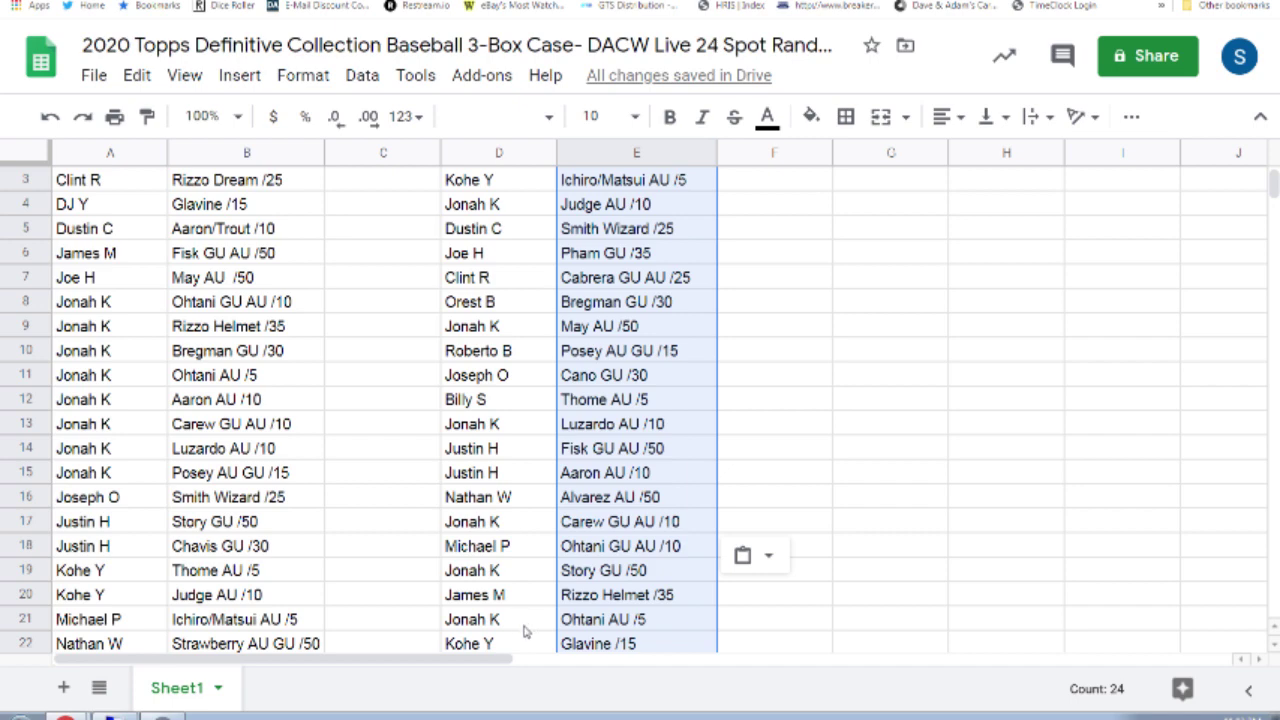
scroll(508, 650, "down", 1)
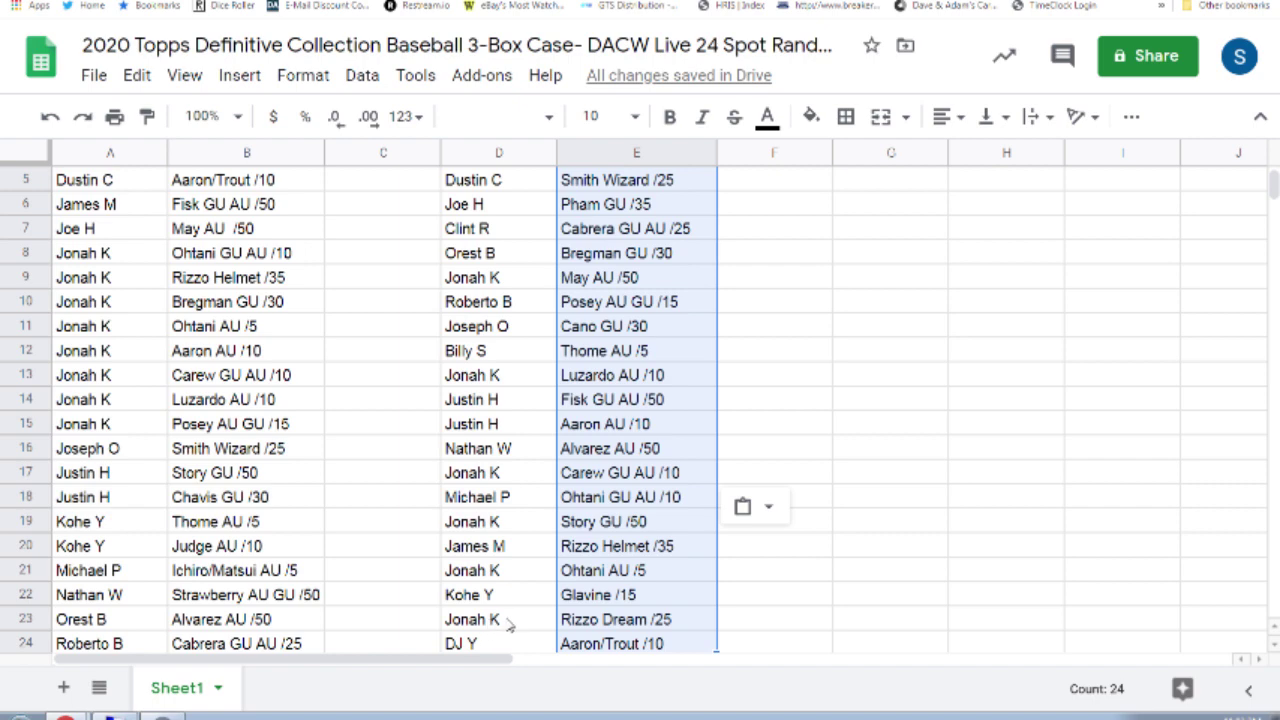
scroll(508, 623, "down", 1)
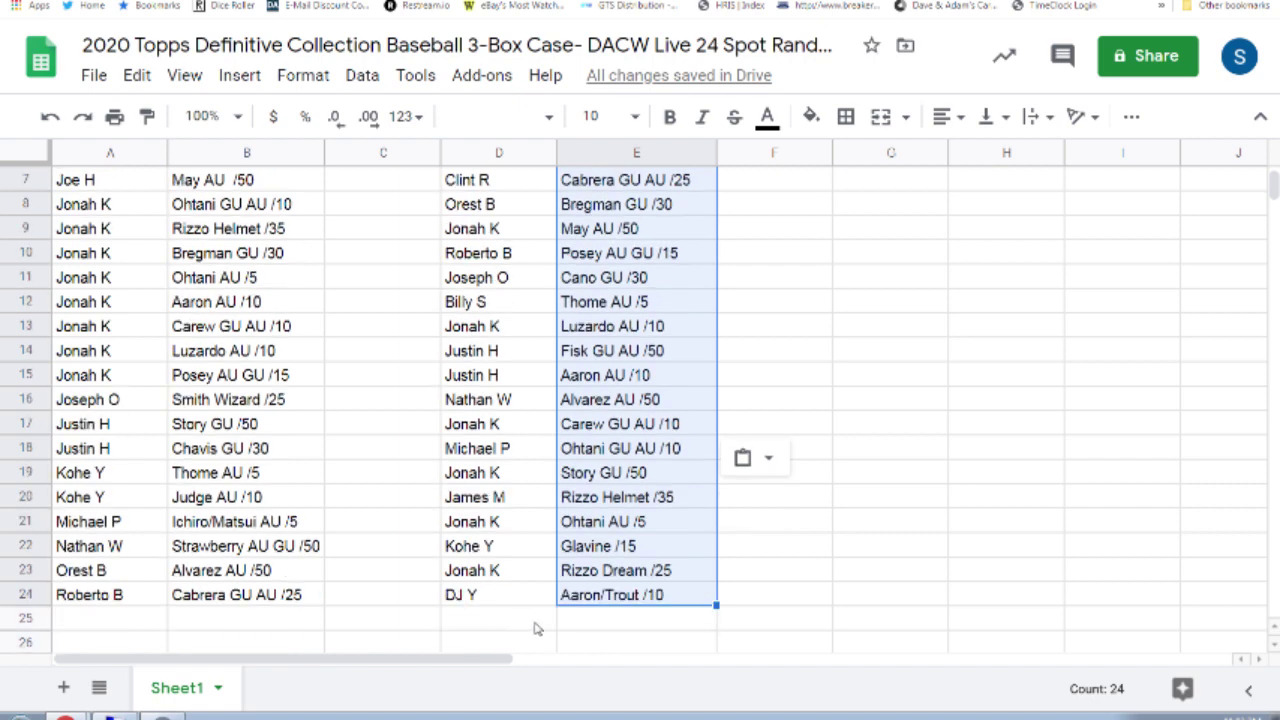
scroll(536, 628, "up", 1)
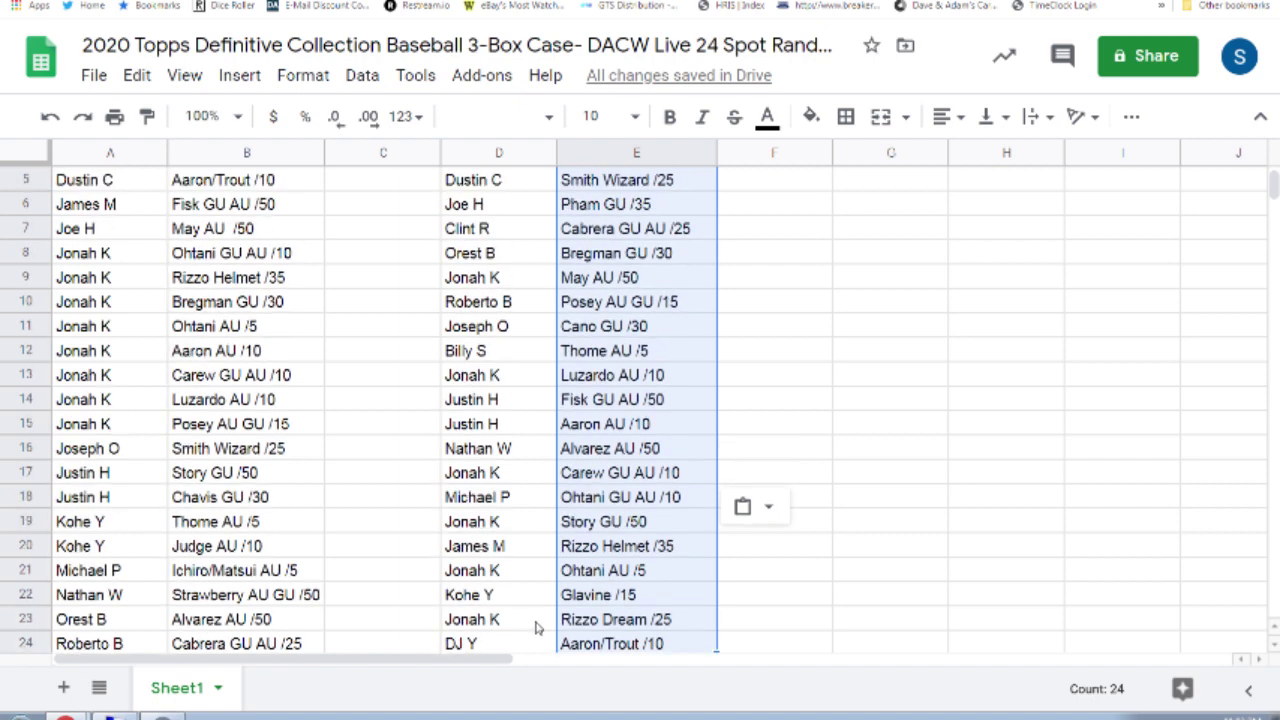
scroll(536, 628, "up", 2)
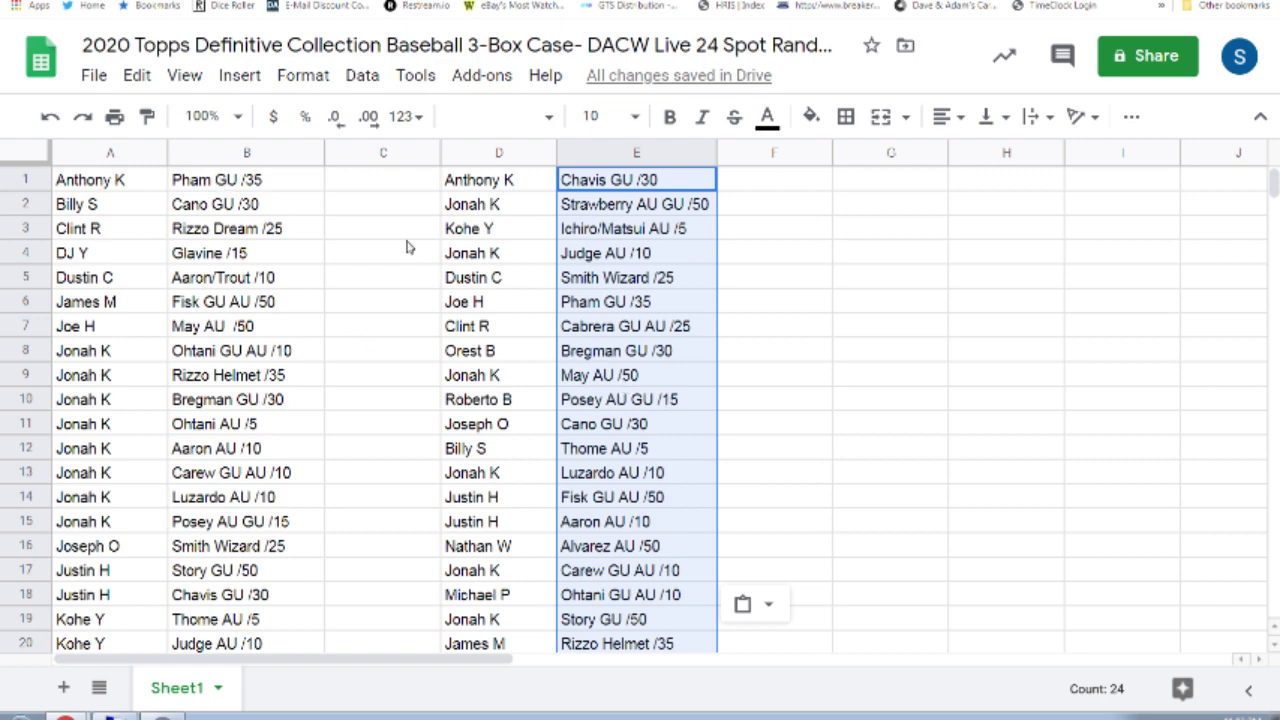
Step: Copy the original names in column A again, return to RANDOM.ORG and roll two dice for another round
left_click(110, 153)
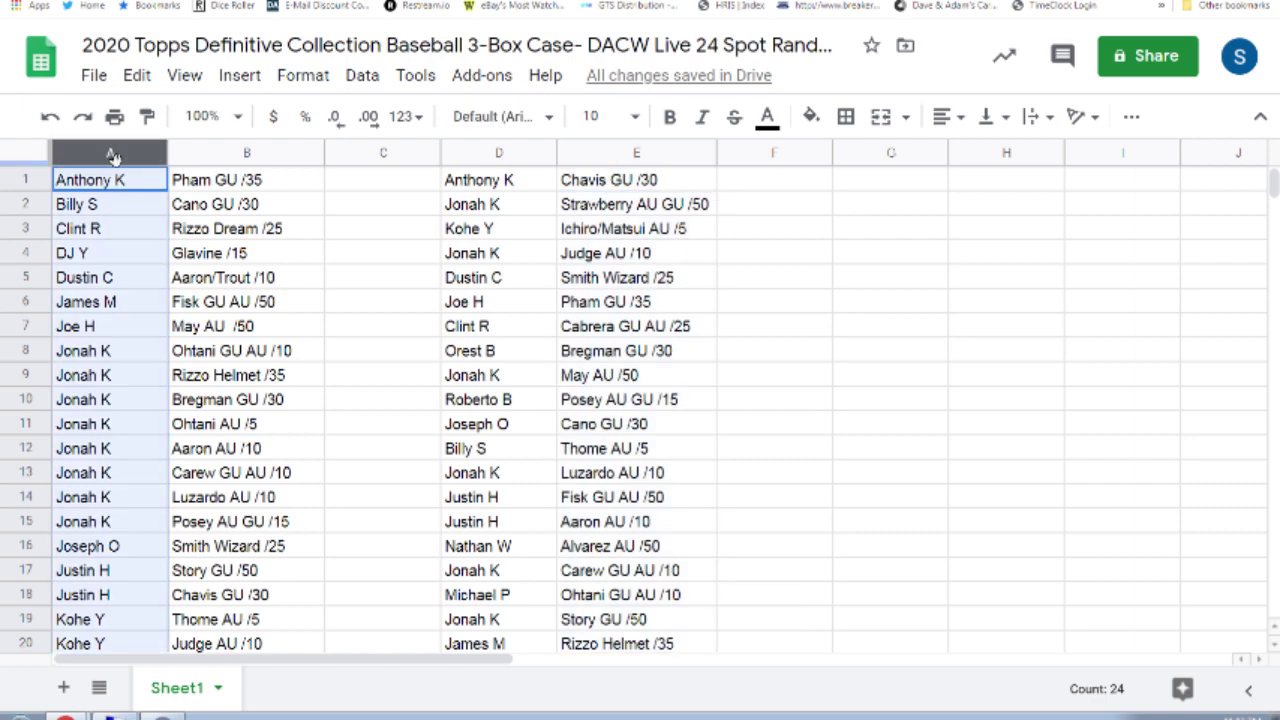
key("ctrl+c")
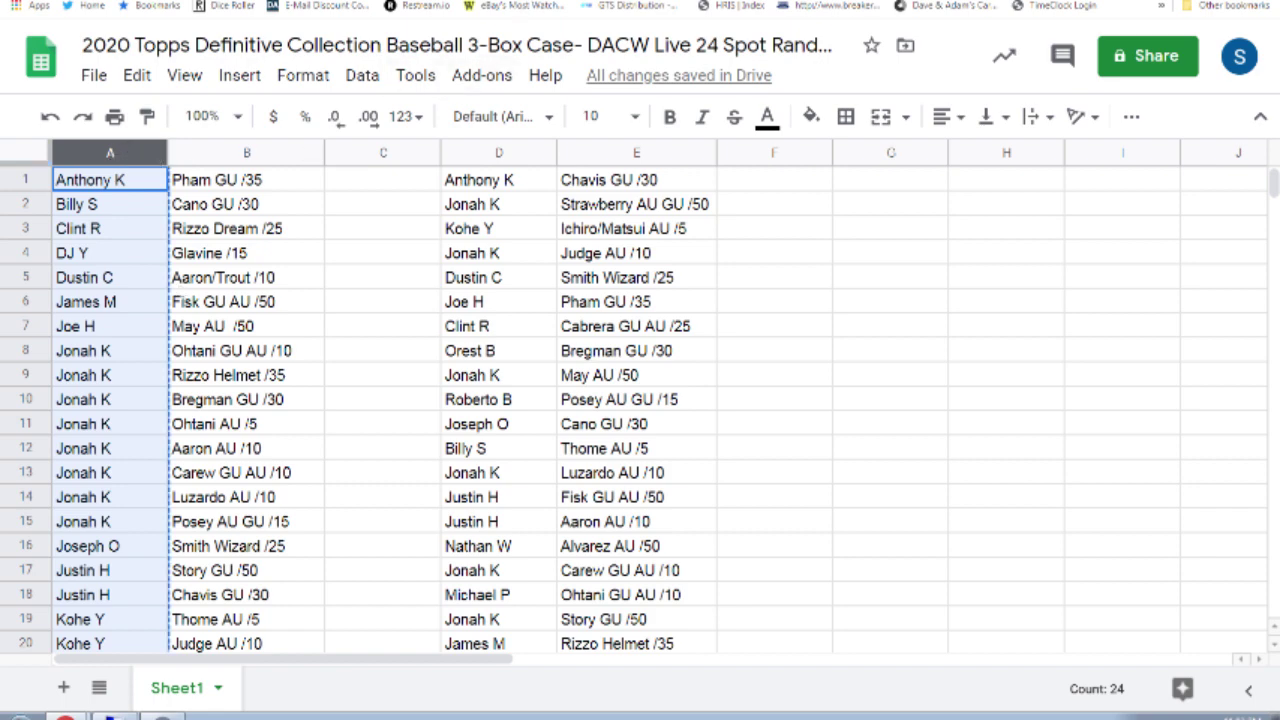
key("ctrl+Tab")
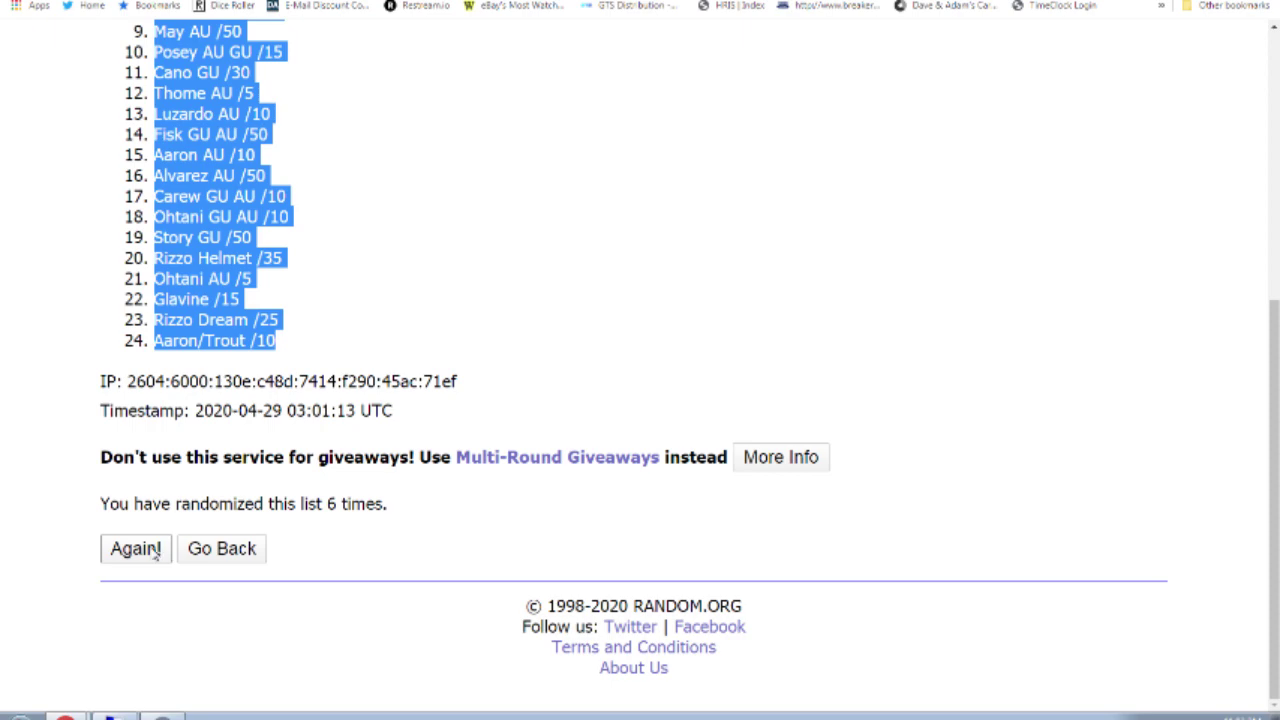
scroll(143, 549, "up", 5)
mouse_move(238, 75)
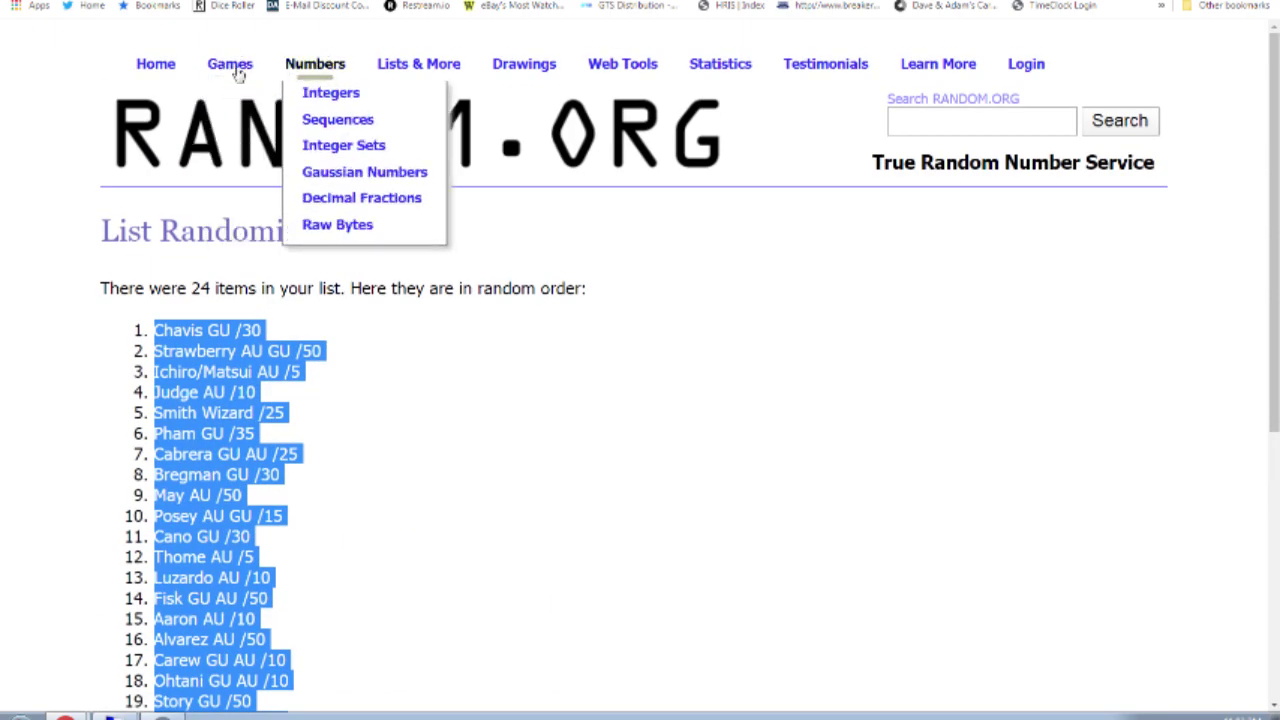
key("ctrl+Tab")
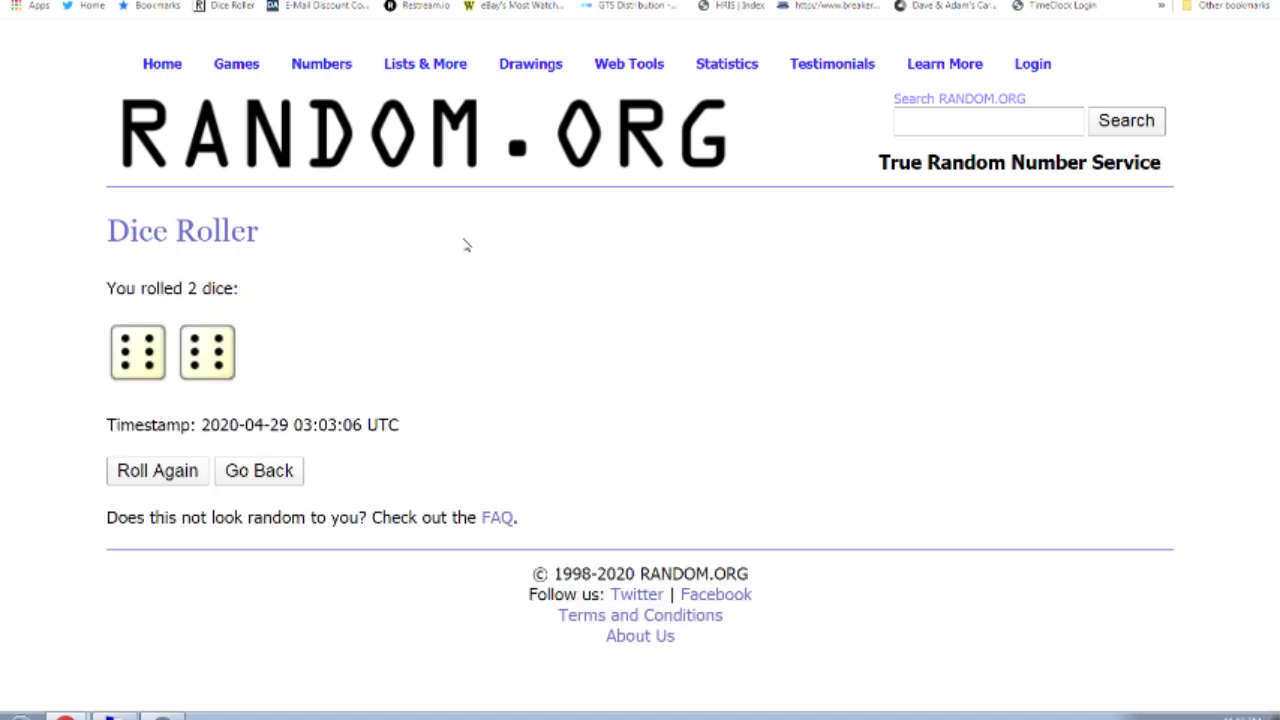
Step: Enter the copied names in the List Randomizer and randomize the list twelve times
left_click(260, 470)
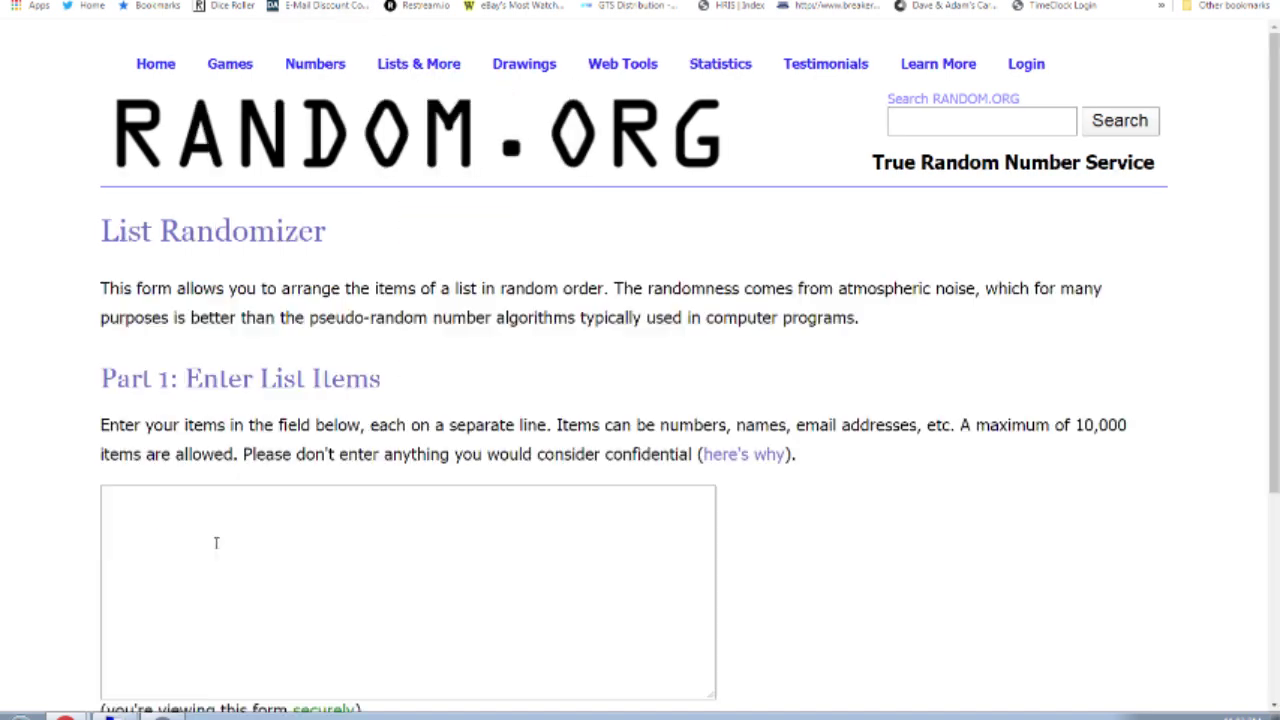
scroll(60, 548, "down", 3)
left_click(156, 549)
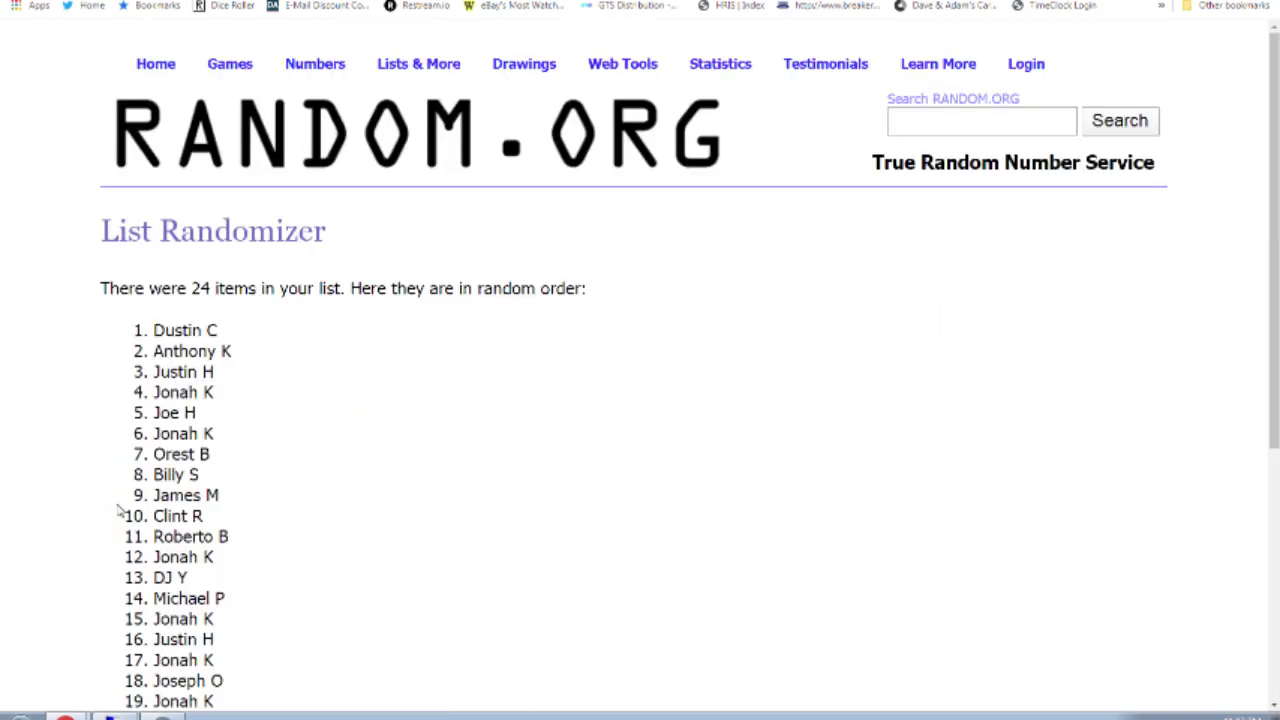
scroll(126, 516, "down", 4)
left_click(160, 552)
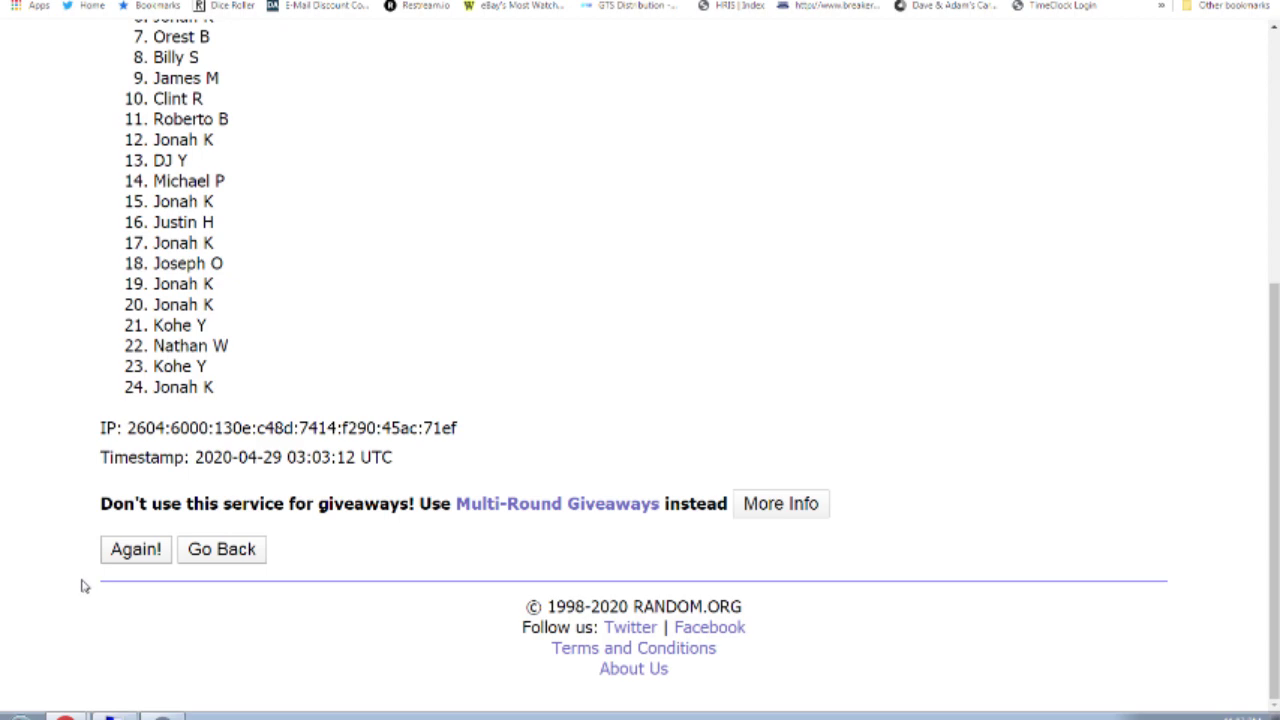
scroll(100, 575, "down", 5)
left_click(113, 565)
scroll(109, 565, "down", 5)
left_click(110, 560)
scroll(110, 557, "down", 5)
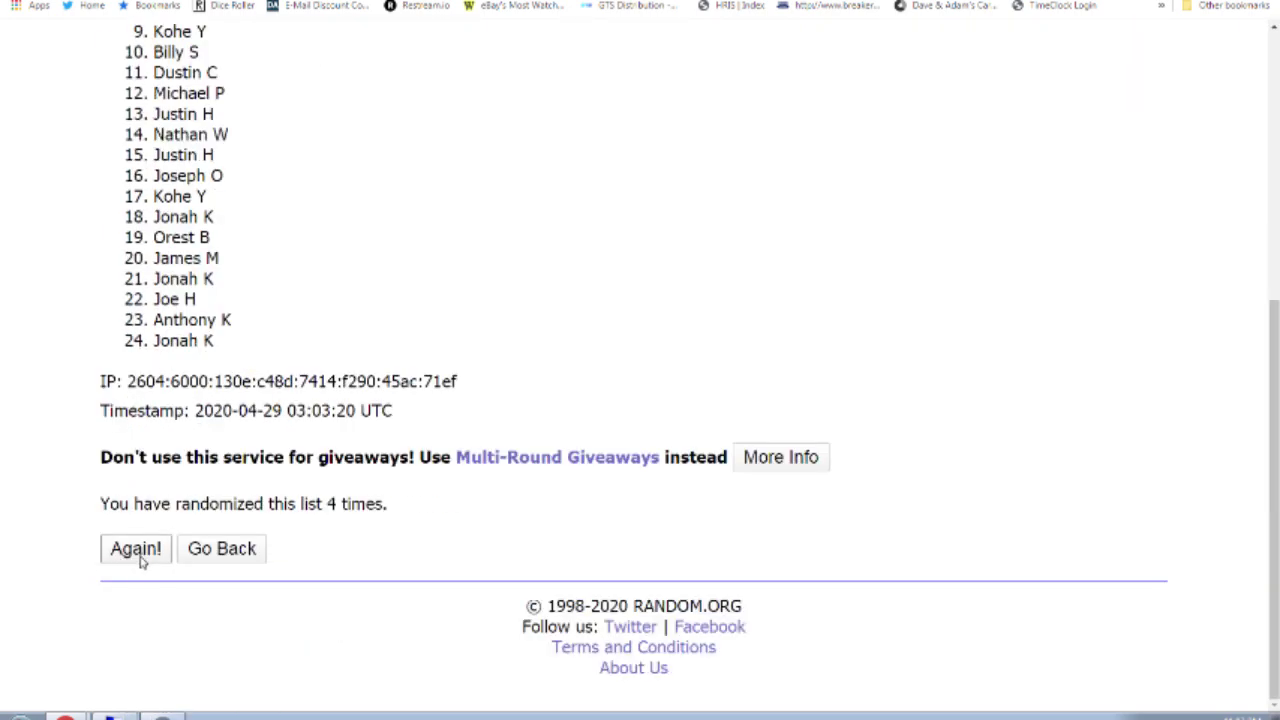
left_click(105, 560)
scroll(112, 563, "down", 5)
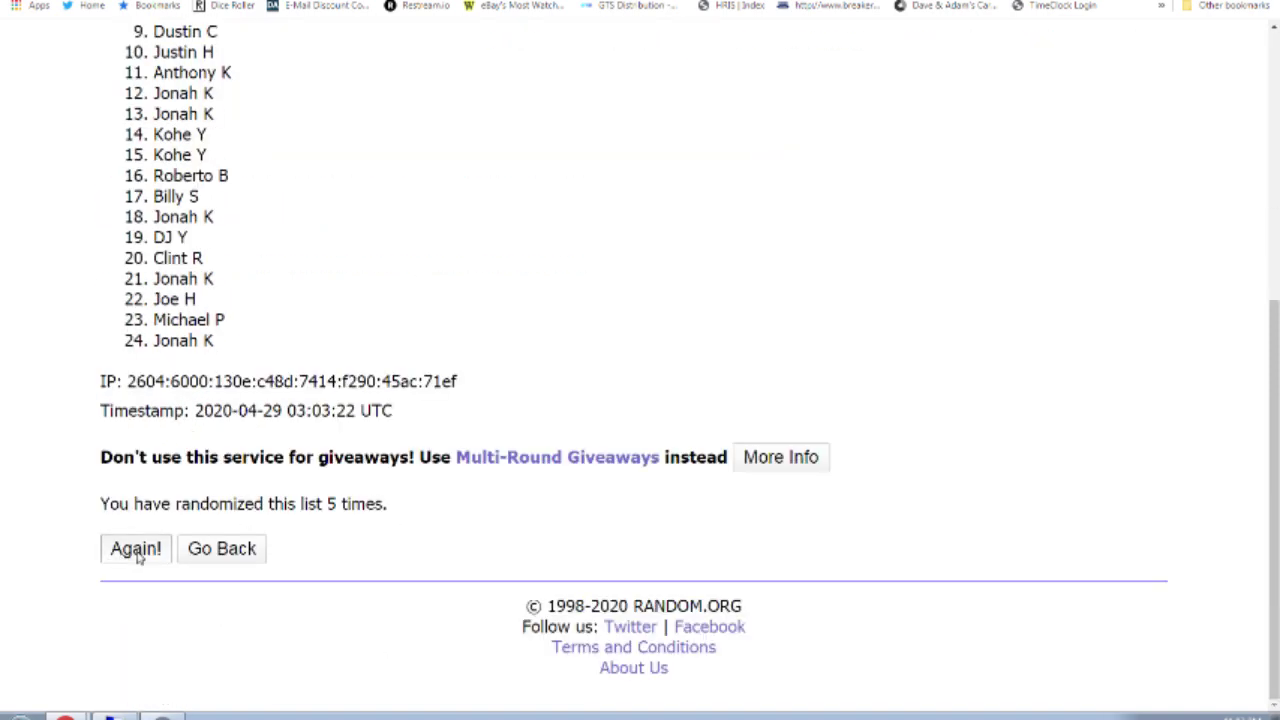
left_click(108, 548)
scroll(108, 557, "down", 2)
left_click(120, 552)
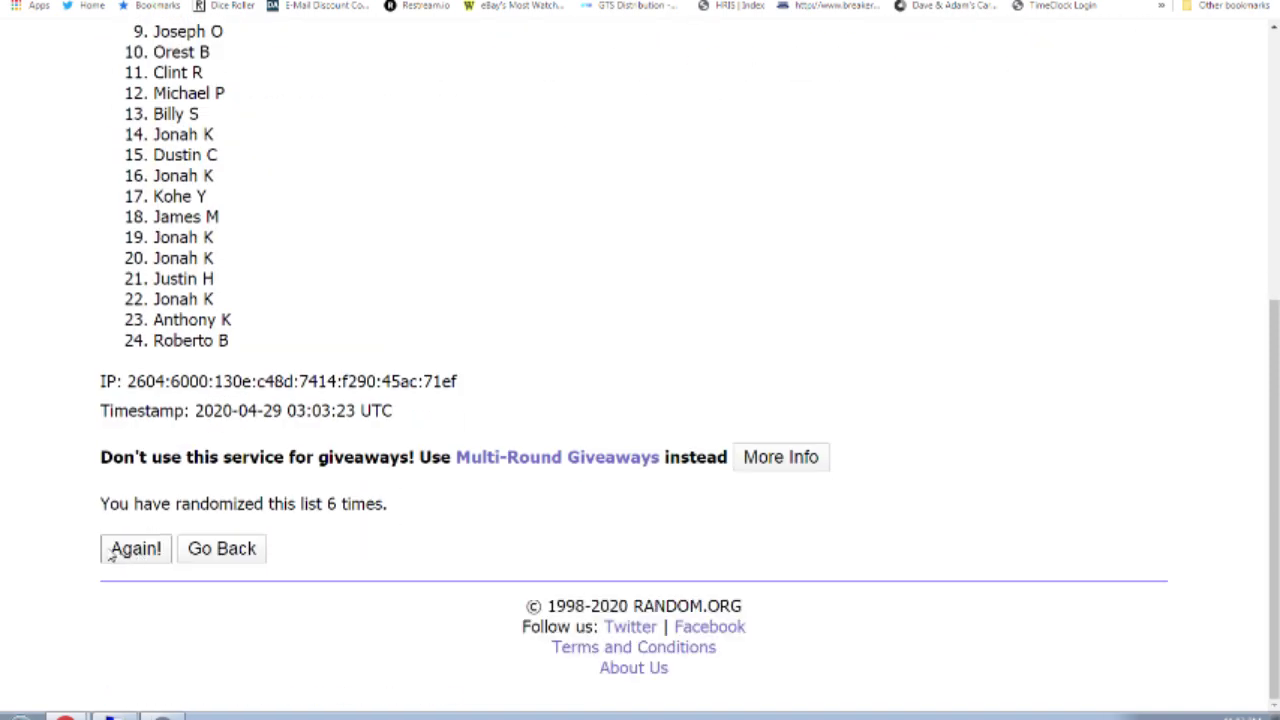
left_click(120, 552)
left_click(118, 551)
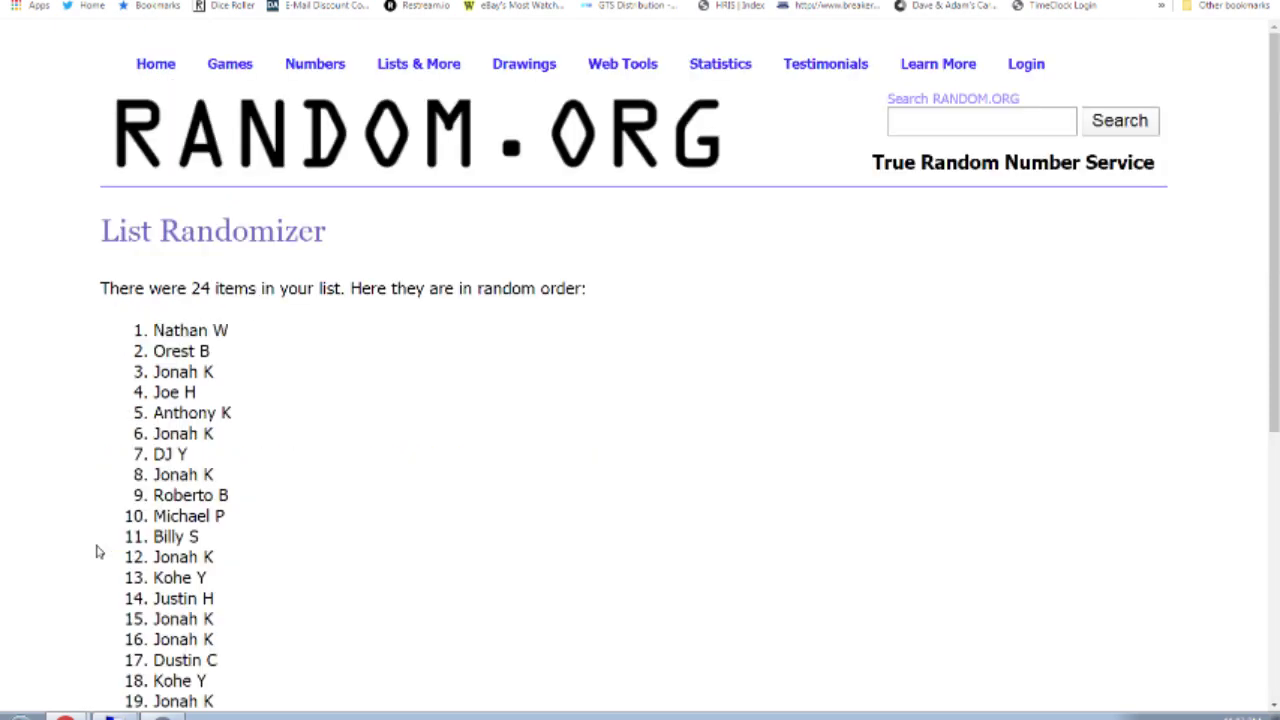
left_click(119, 550)
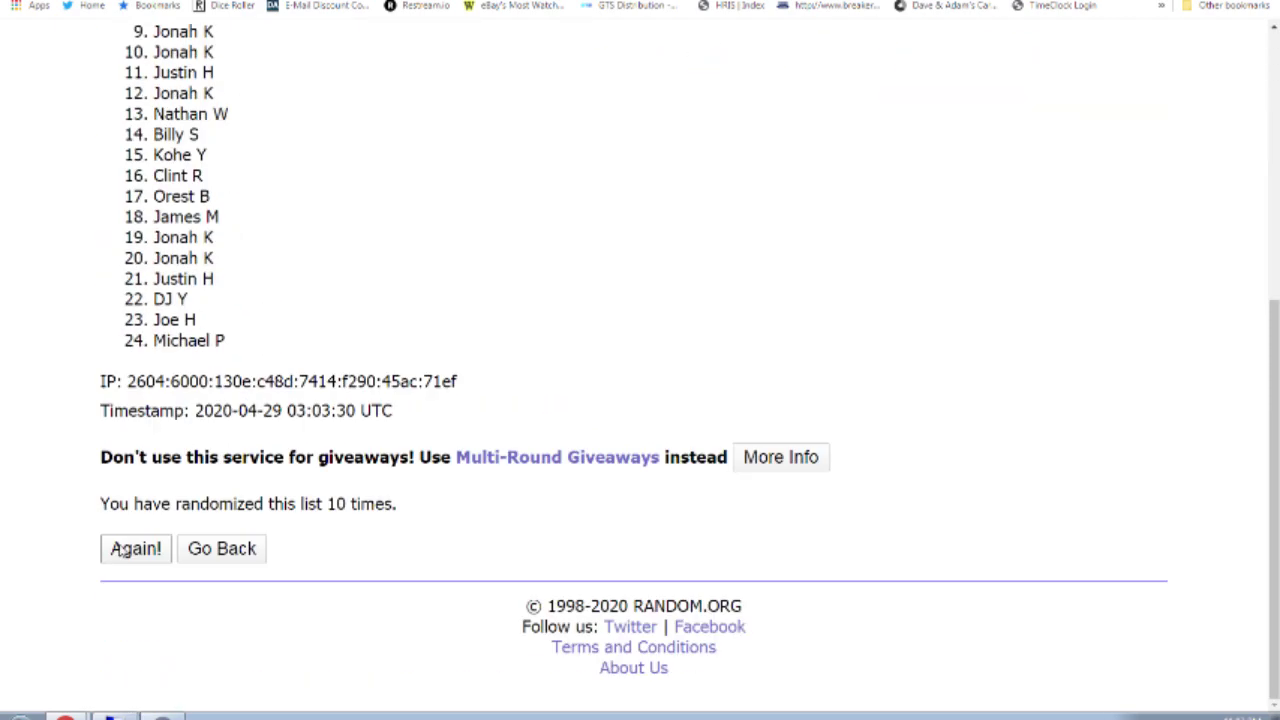
left_click(120, 547)
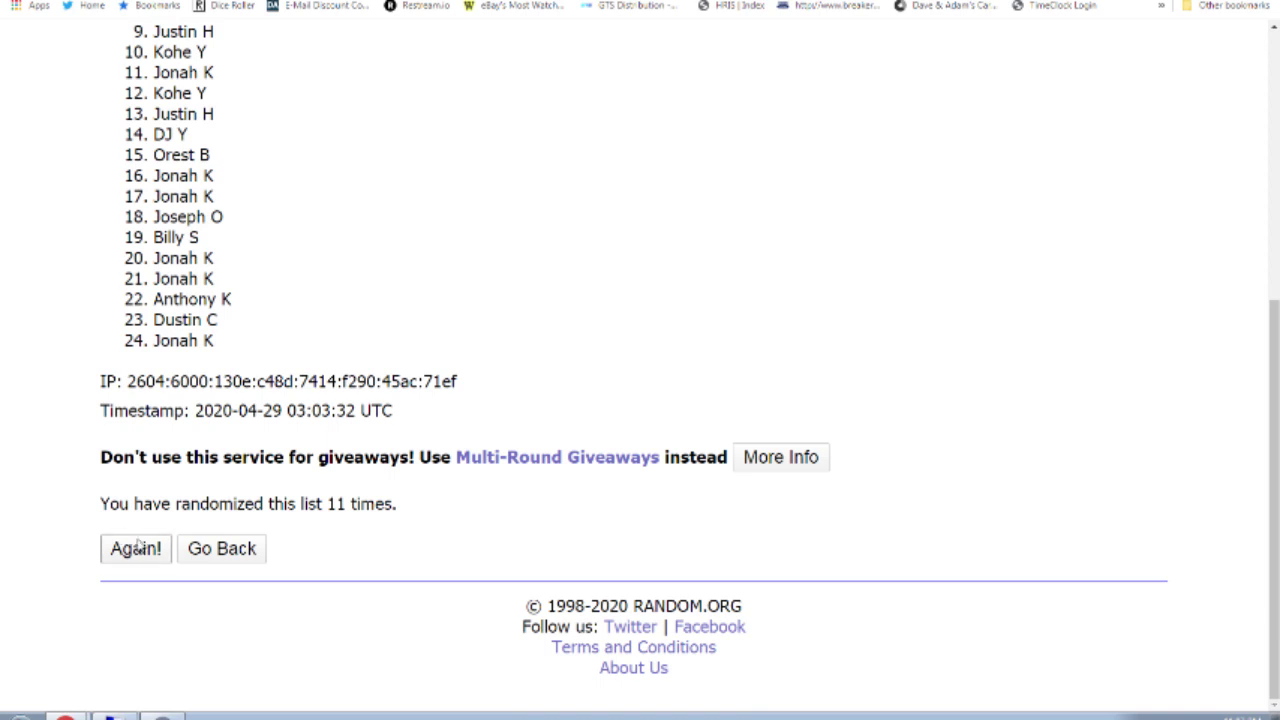
left_click(145, 548)
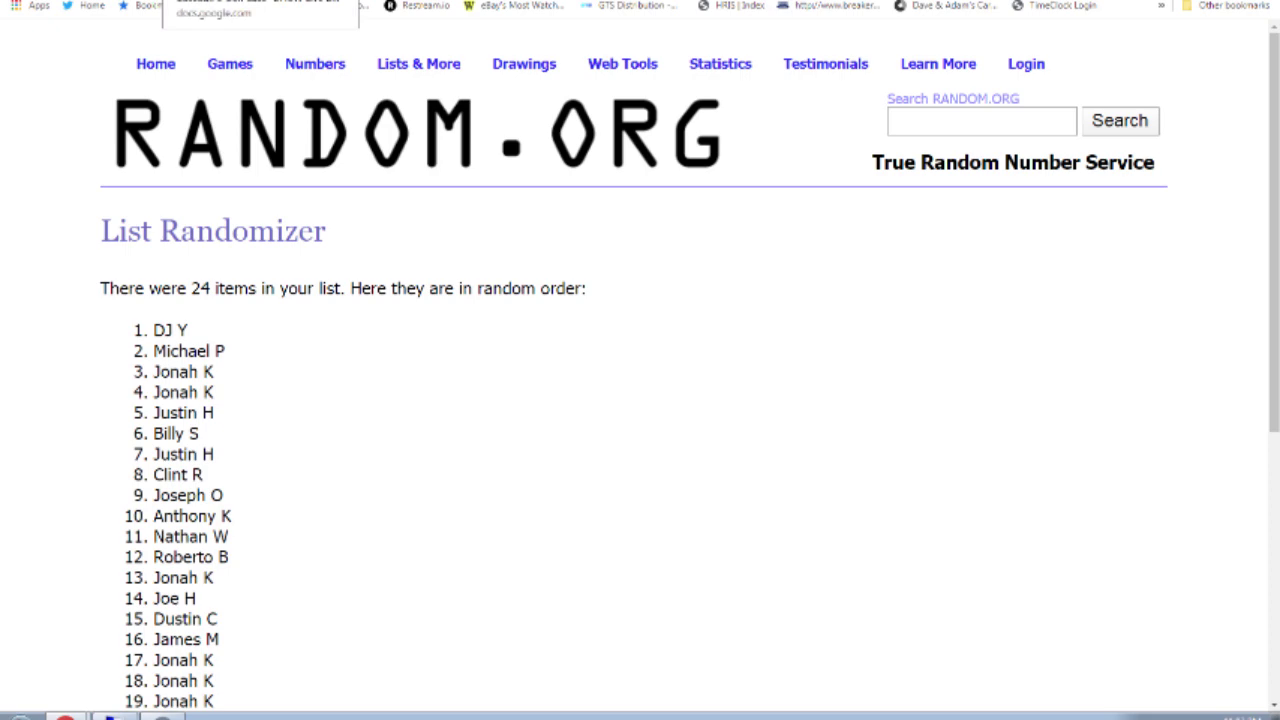
Step: Return to the spreadsheet and select cell G24, on the same row as the last name and card pairing
key("ctrl+Tab")
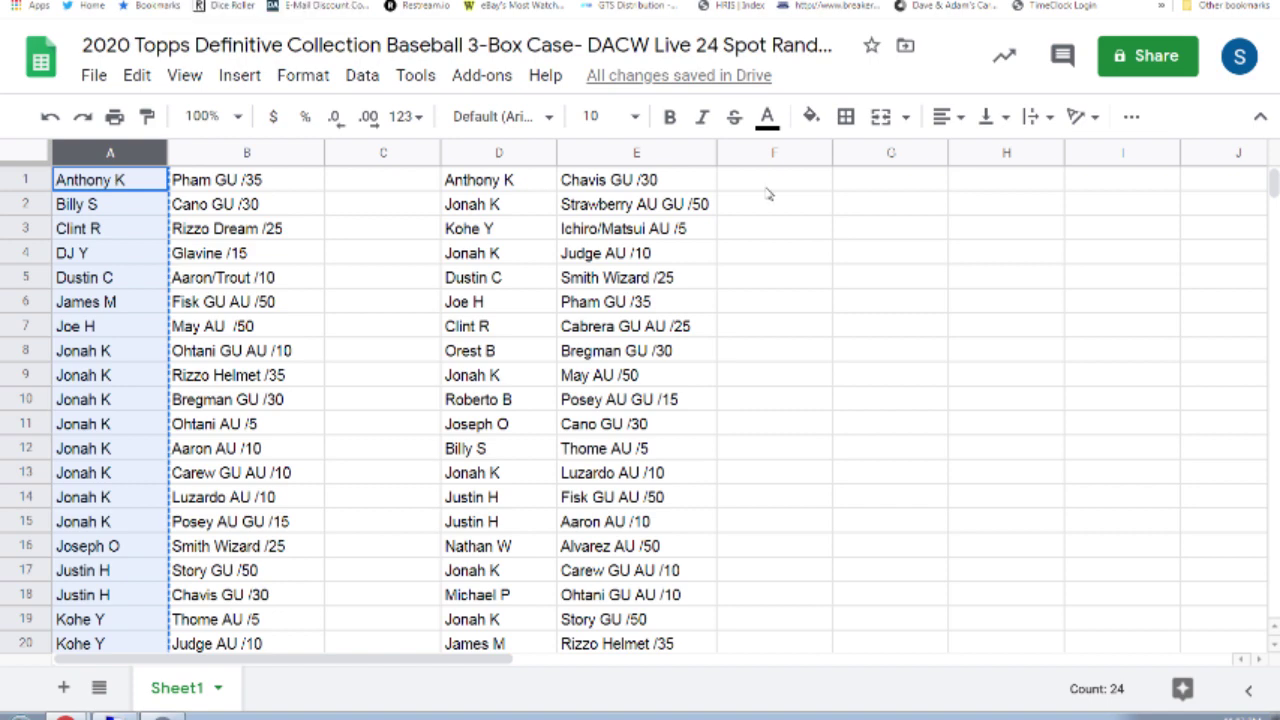
scroll(756, 519, "down", 2)
scroll(756, 519, "down", 1)
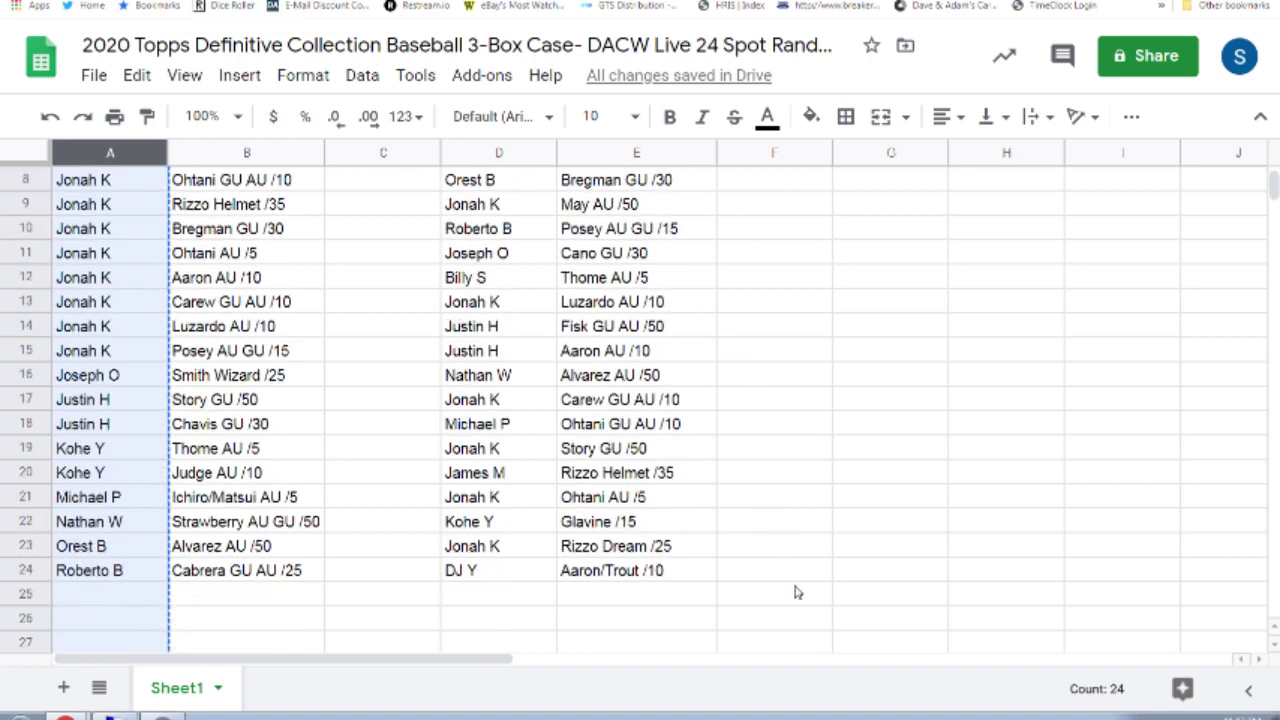
left_click(818, 570)
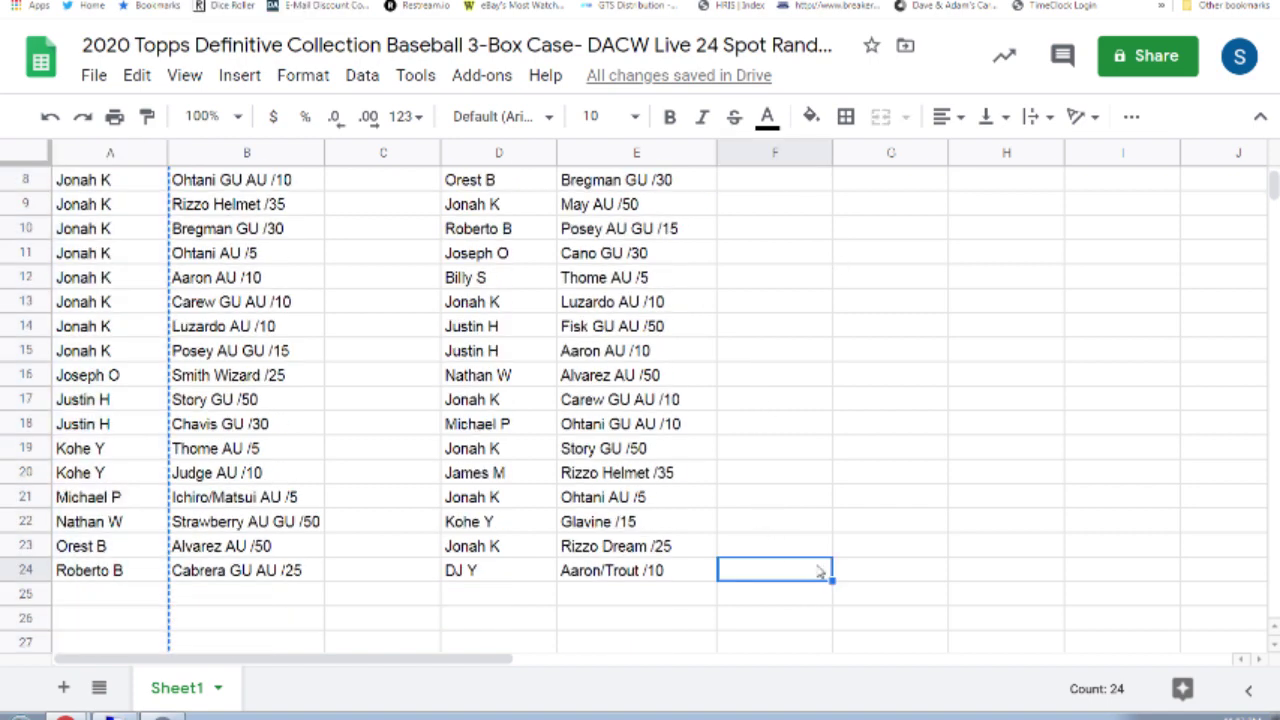
left_click(869, 570)
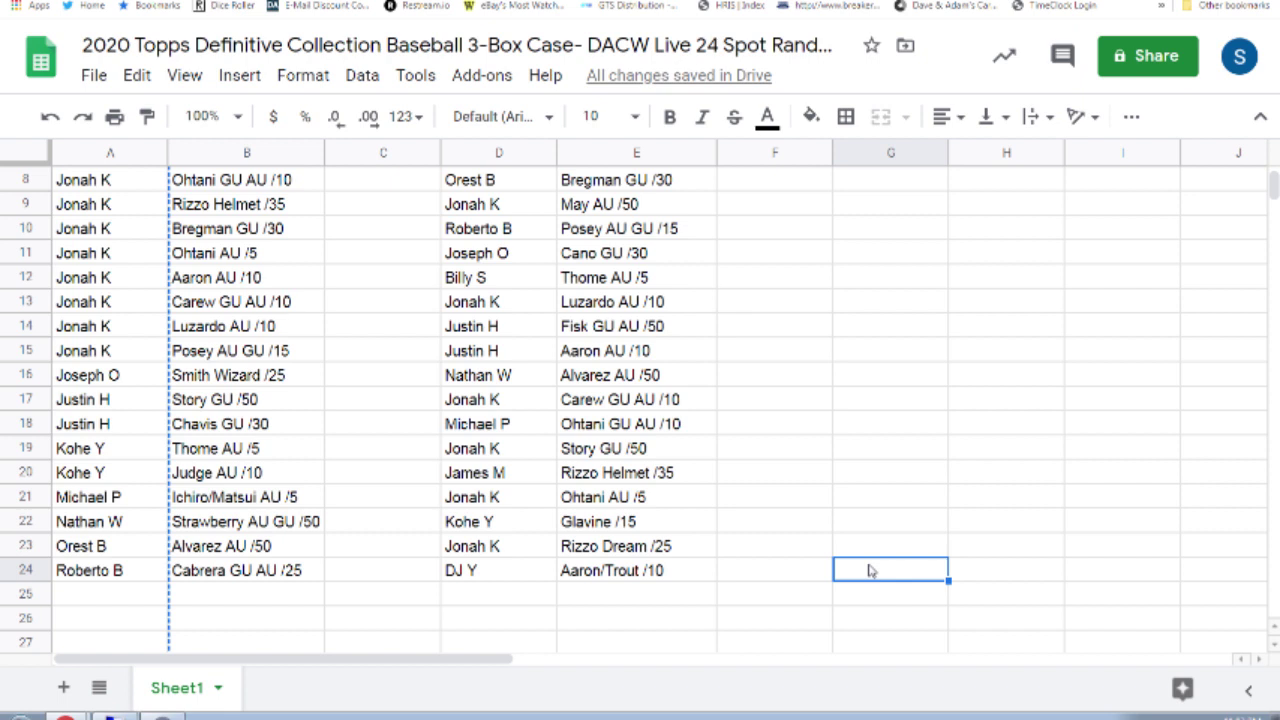
type("bRYANT")
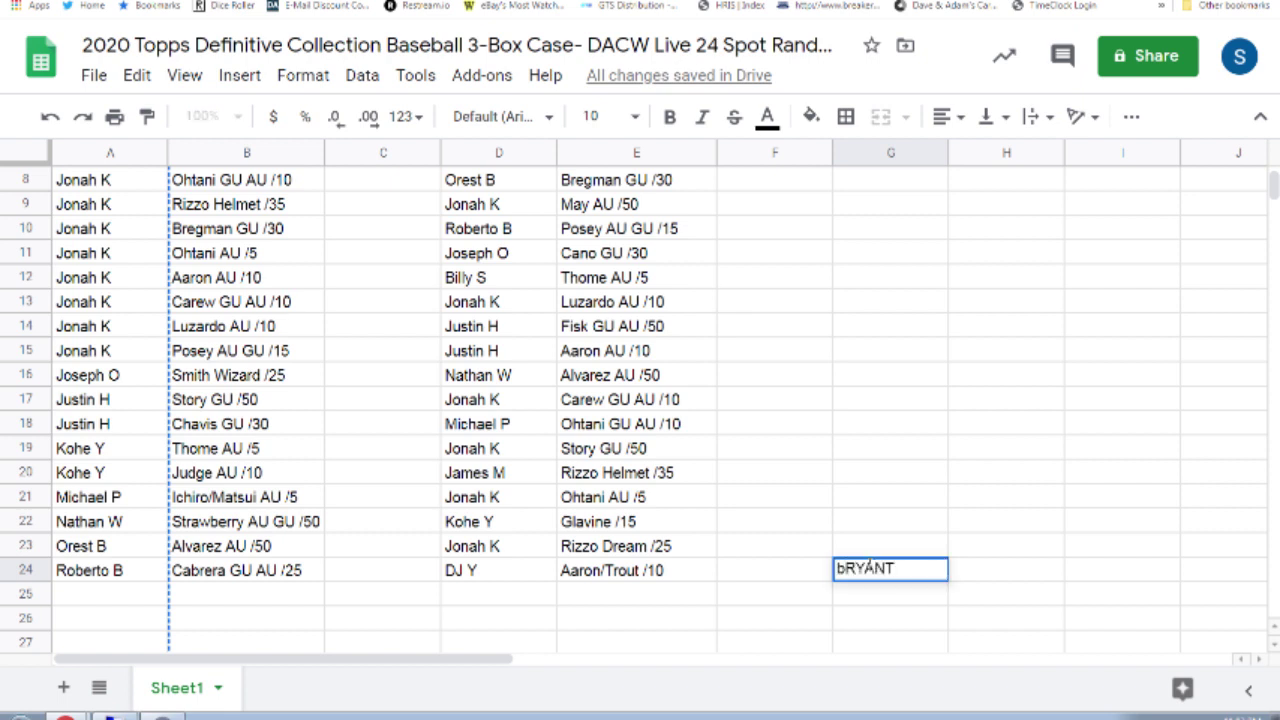
key("BackSpace")
key("BackSpace")
key("BackSpace")
key("BackSpace")
key("BackSpace")
key("BackSpace")
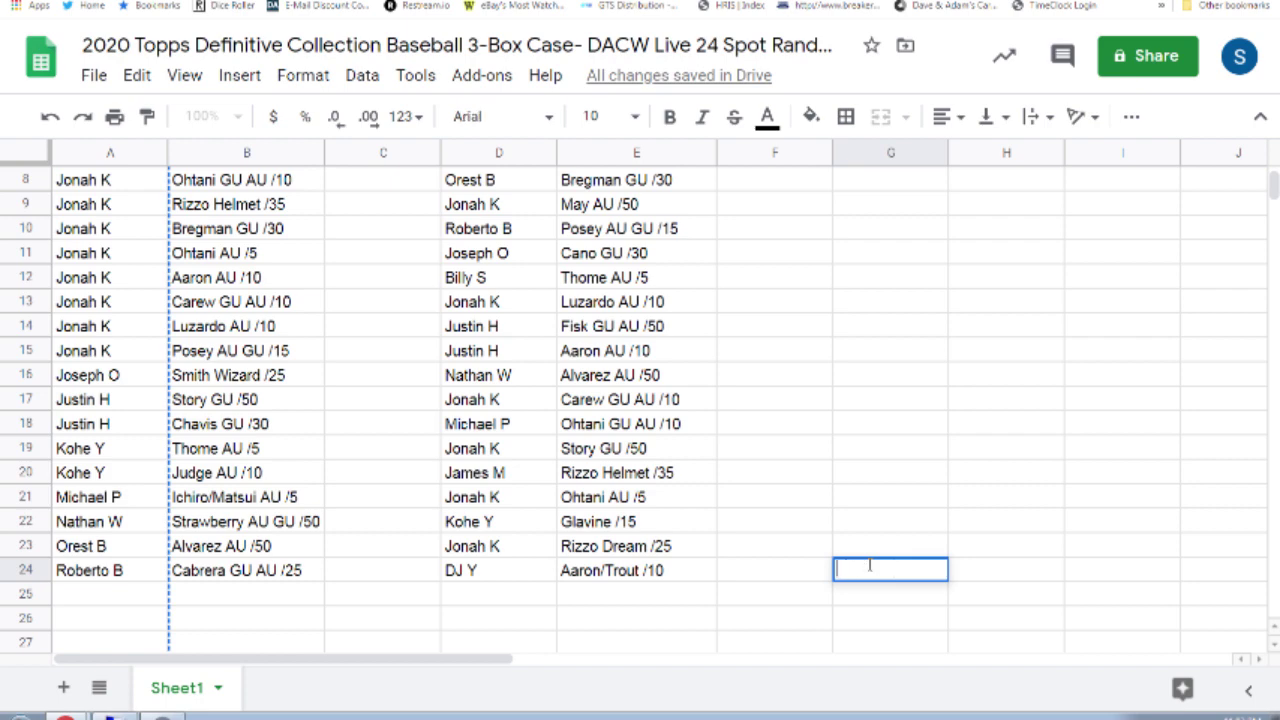
Step: Enter "Bryant Redemption" in cell G24 and widen column G to fit the text
type("Bryant Bonus")
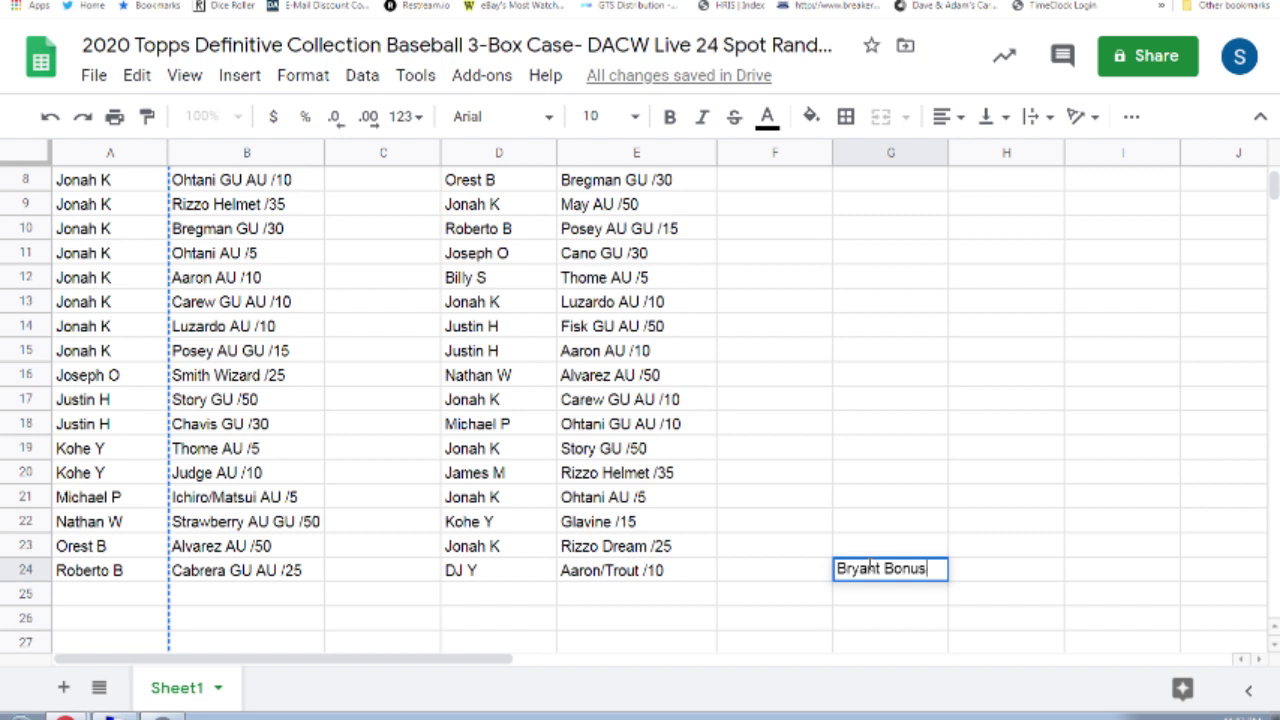
key("BackSpace")
key("BackSpace")
key("BackSpace")
key("BackSpace")
key("BackSpace")
type("Redemption")
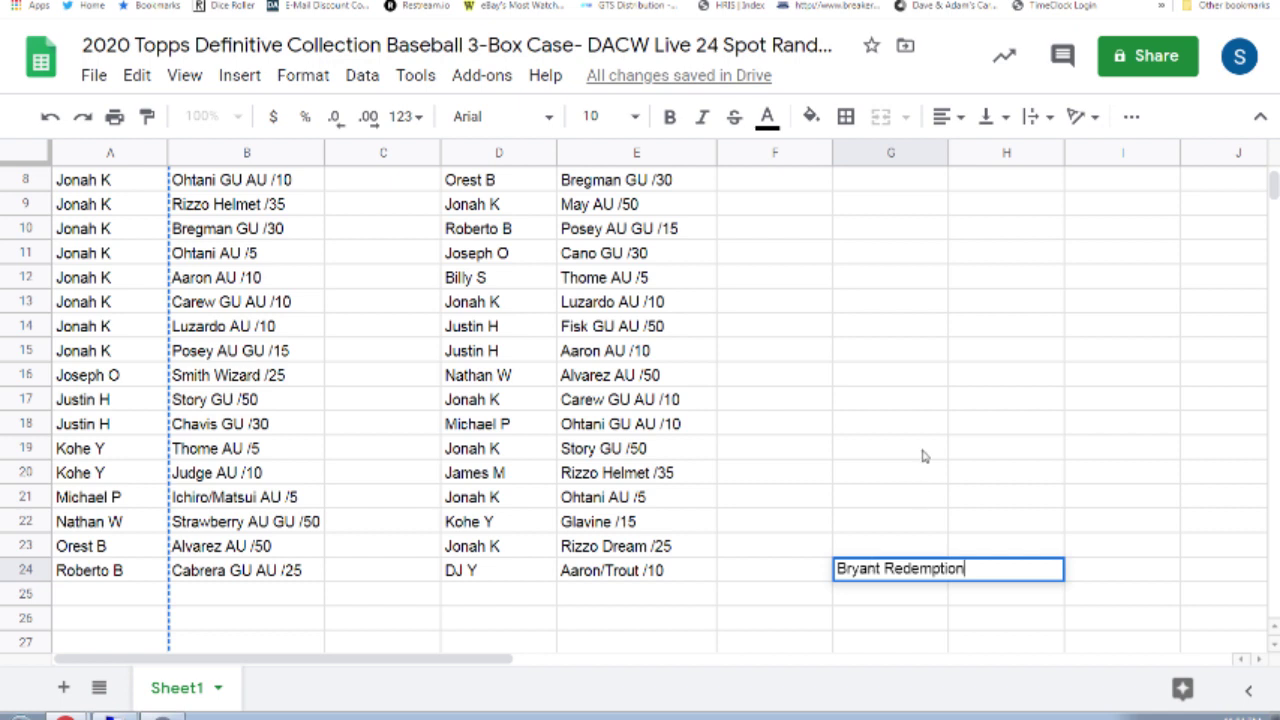
left_click(948, 153)
left_click_drag(948, 150, 969, 150)
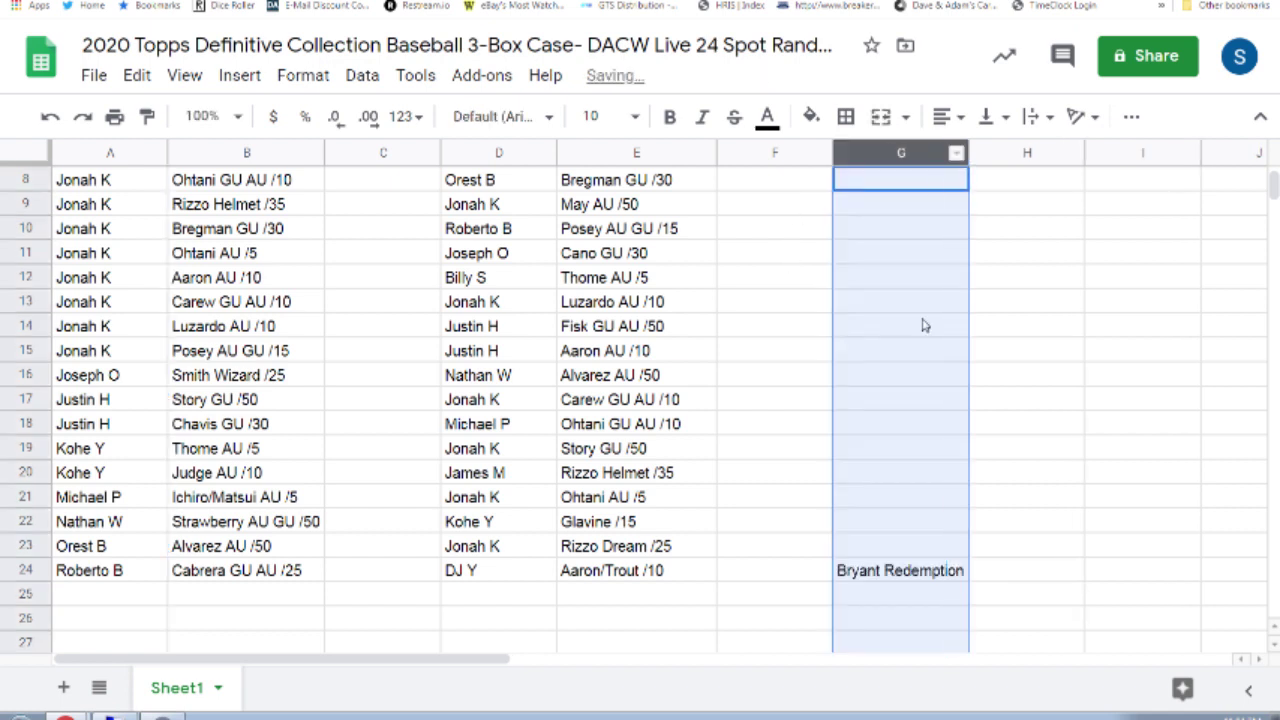